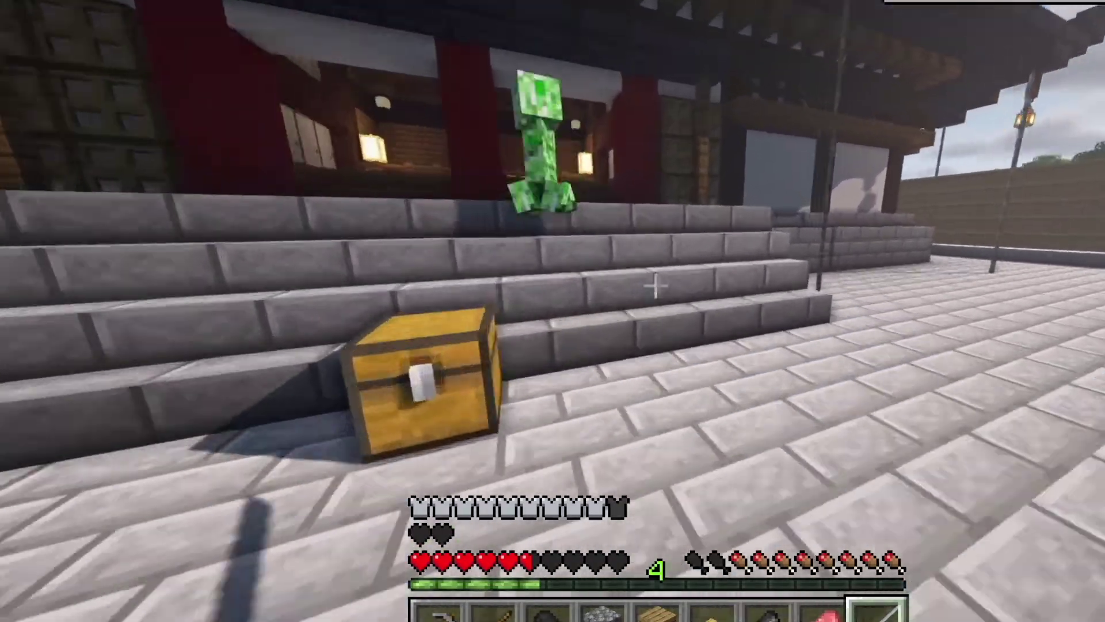
Step: Attack the creeper, then strike and kill the zombie demon inside the house with the sword
left_click(655, 286)
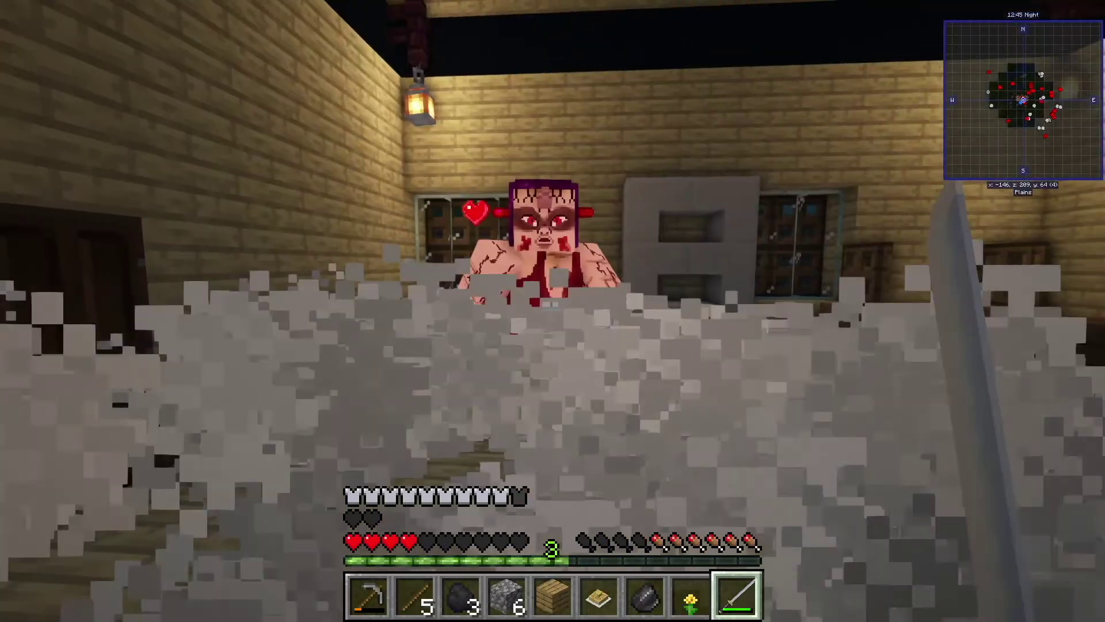
left_click(553, 311)
left_click(553, 311)
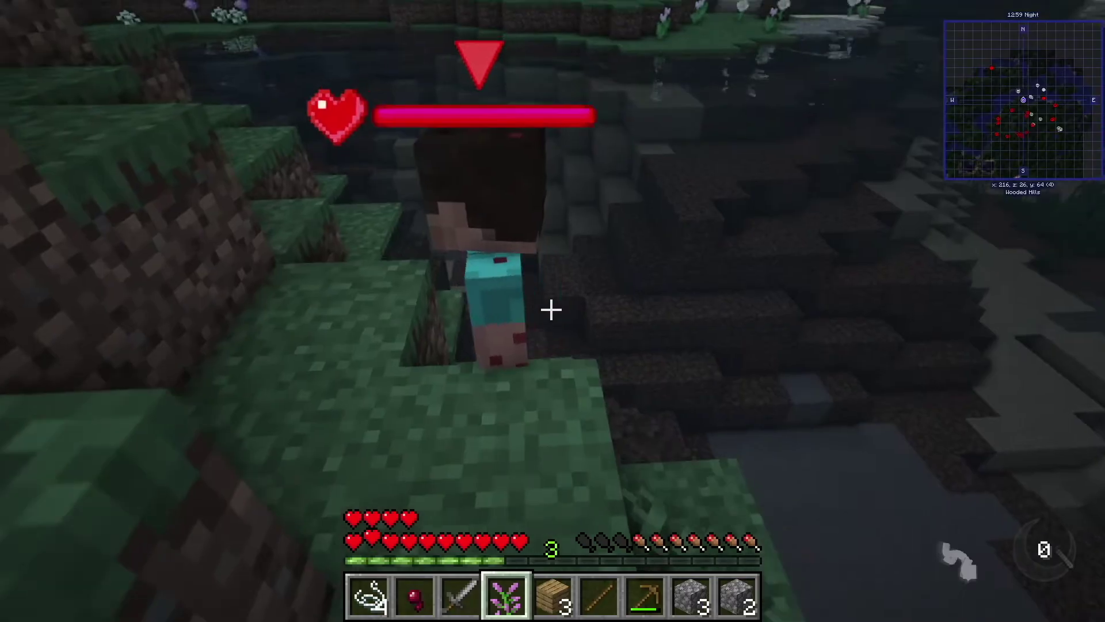
key("w")
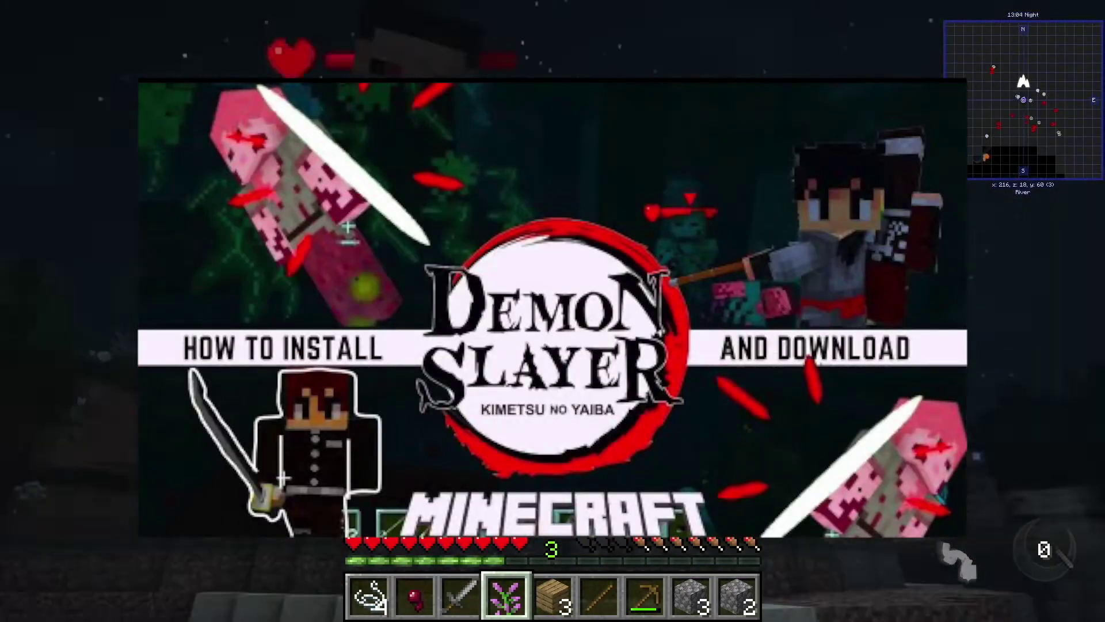
Step: Switch the hotbar to slot 3 to hold the sword
key("3")
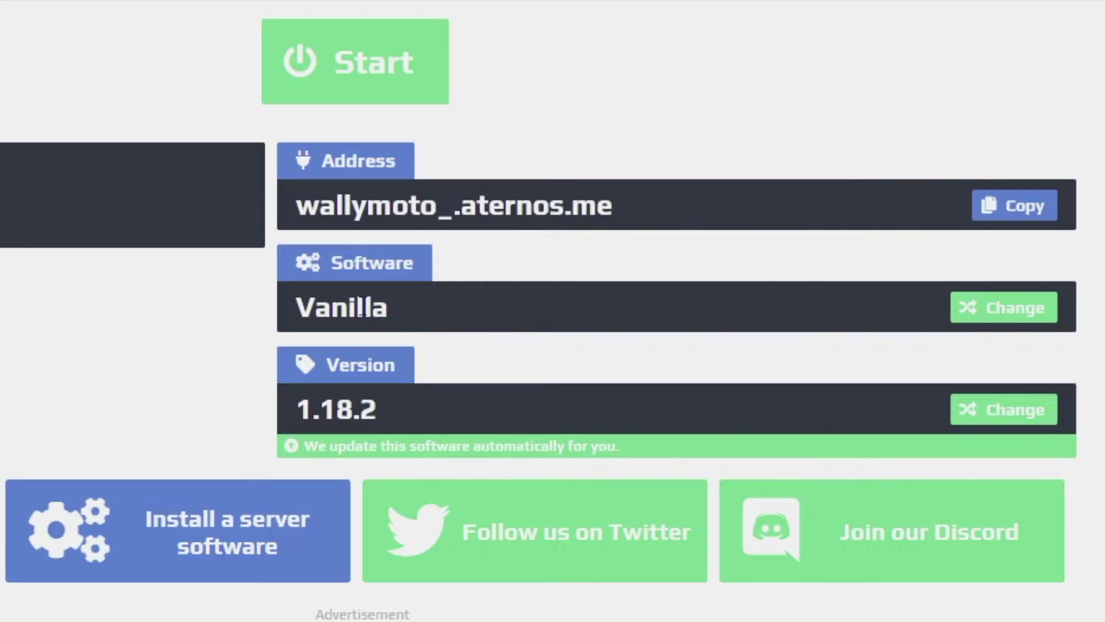
Step: Replace Vanilla with Forge 1.16.5 (36.2.34) and confirm the reinstall despite losing the world
left_click(996, 311)
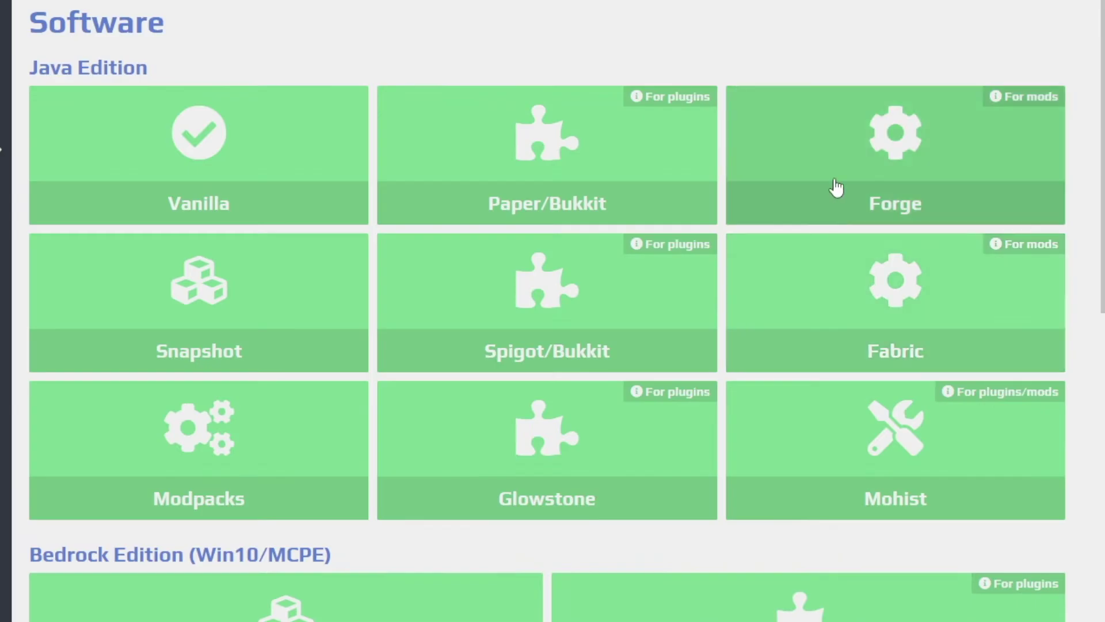
left_click(836, 187)
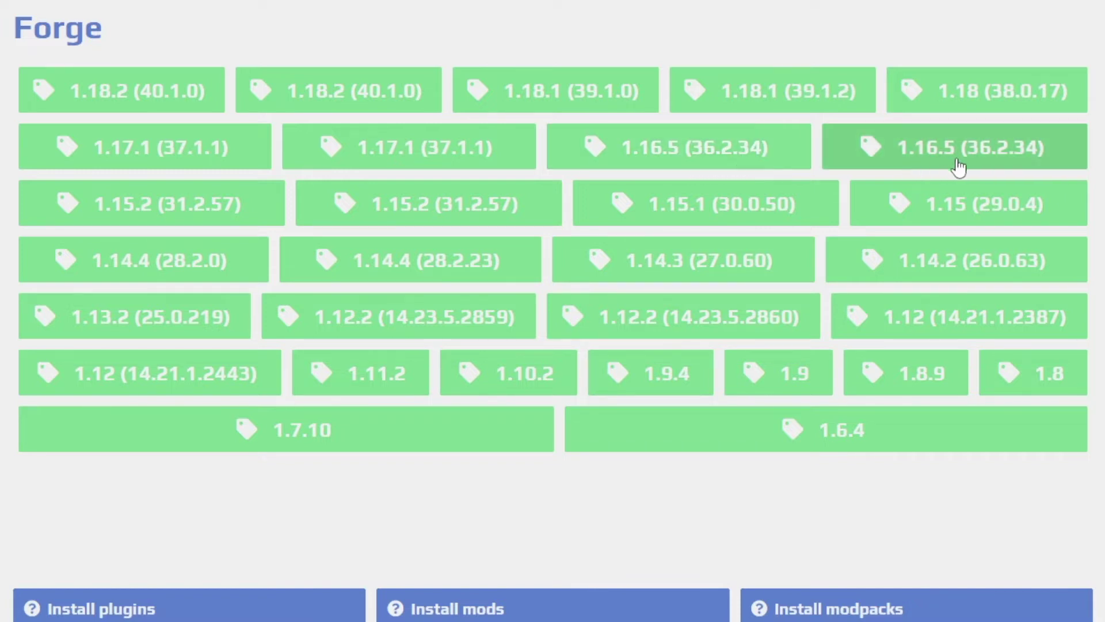
left_click(730, 149)
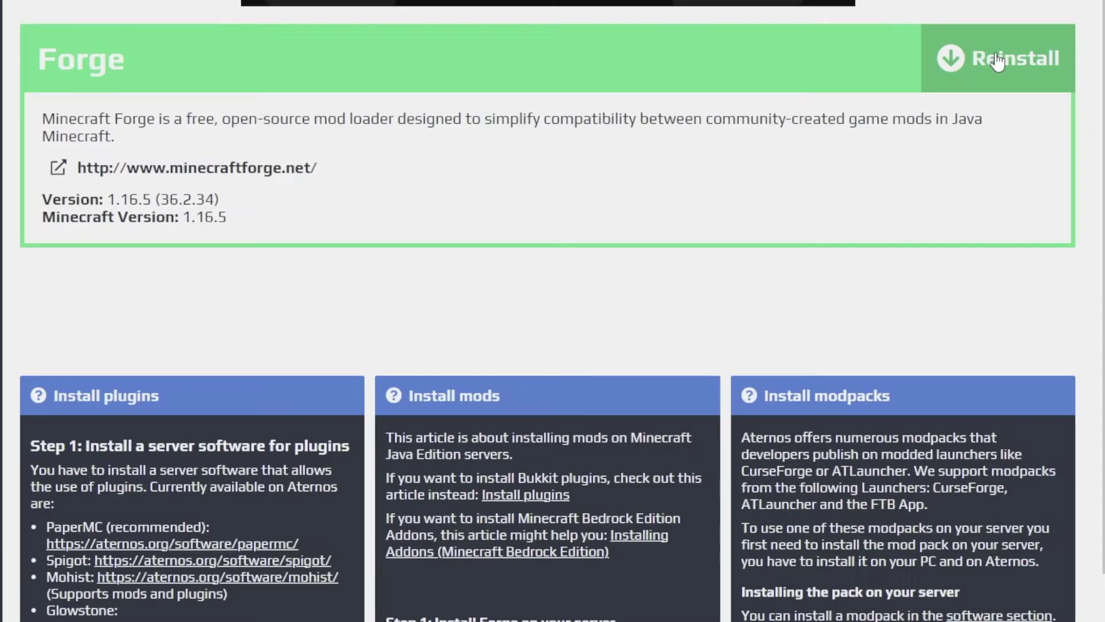
left_click(998, 60)
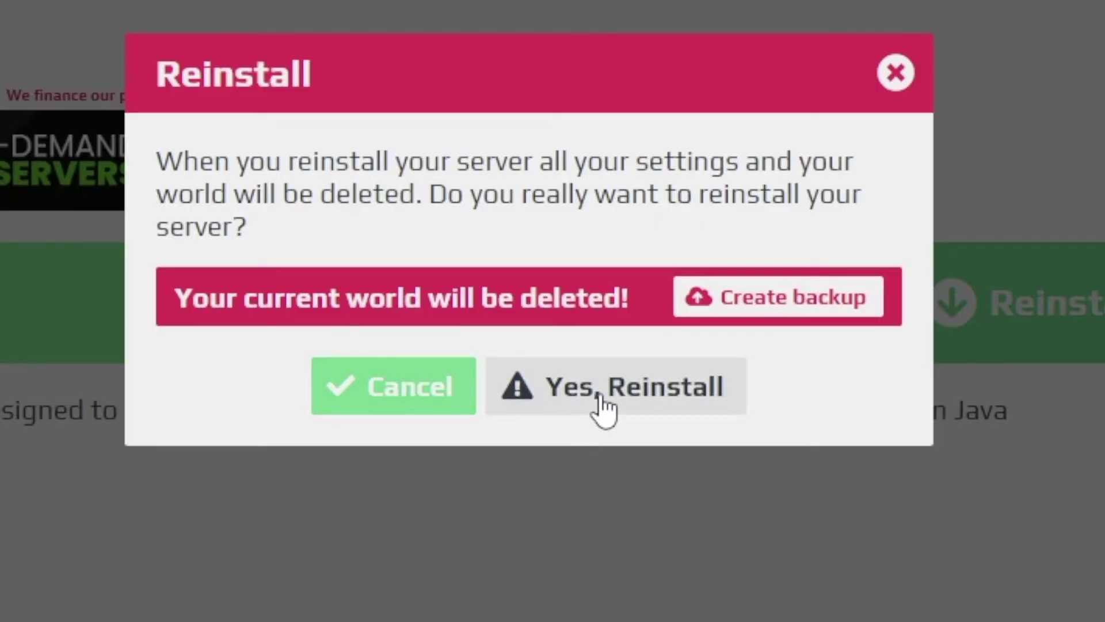
left_click(603, 403)
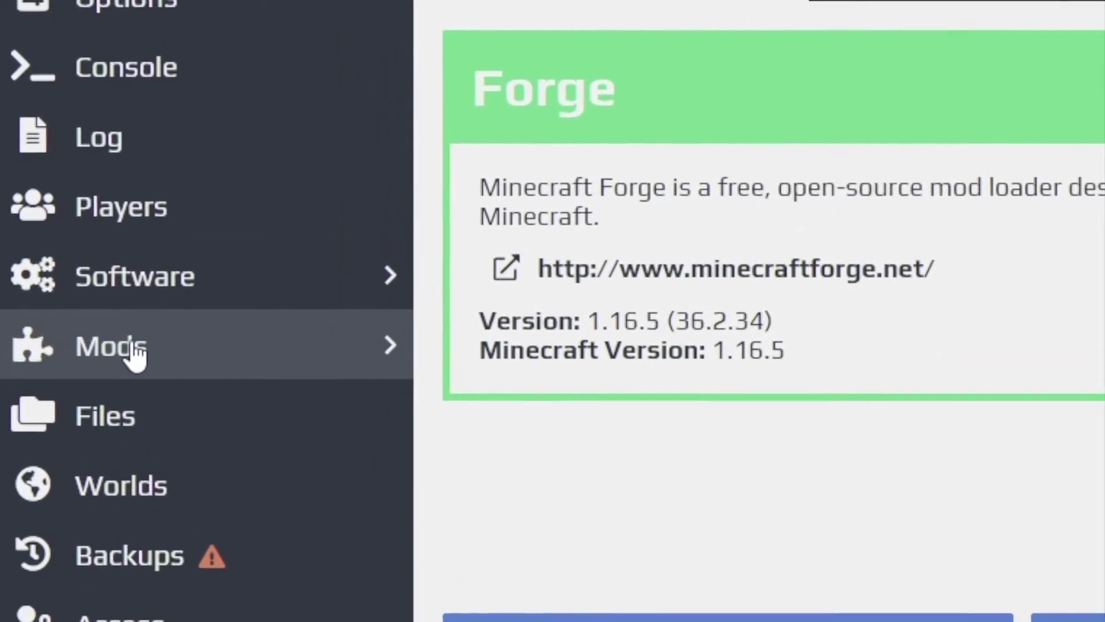
Step: Search the server's mods for 'demon slayer' and open the Kimetsu no Yaiba result
left_click(121, 345)
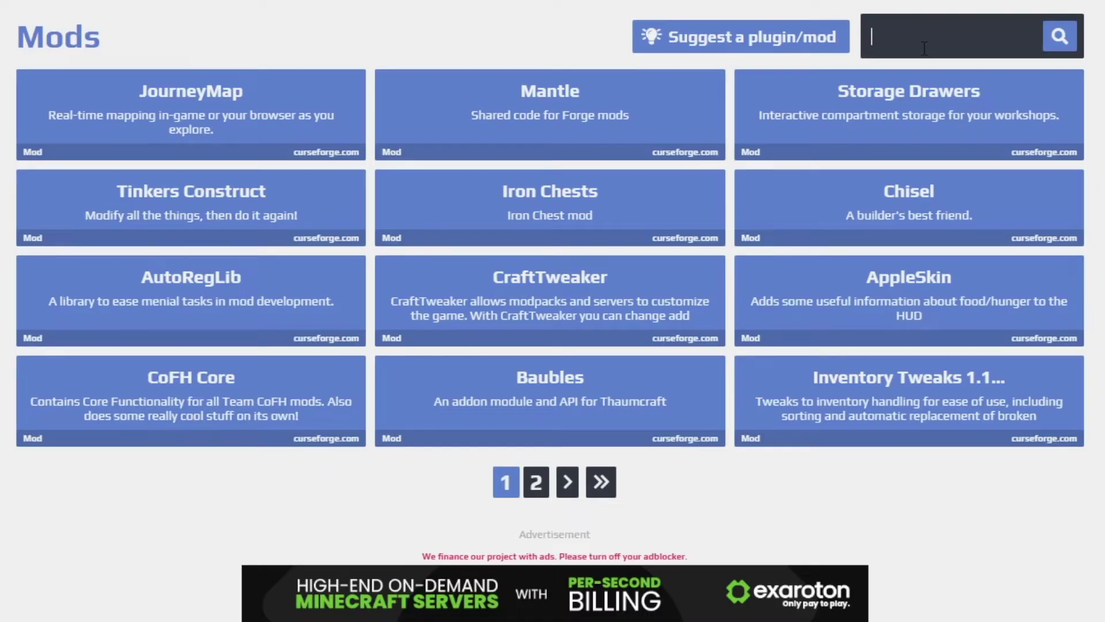
left_click(924, 48)
type("demon slayer")
left_click(1059, 37)
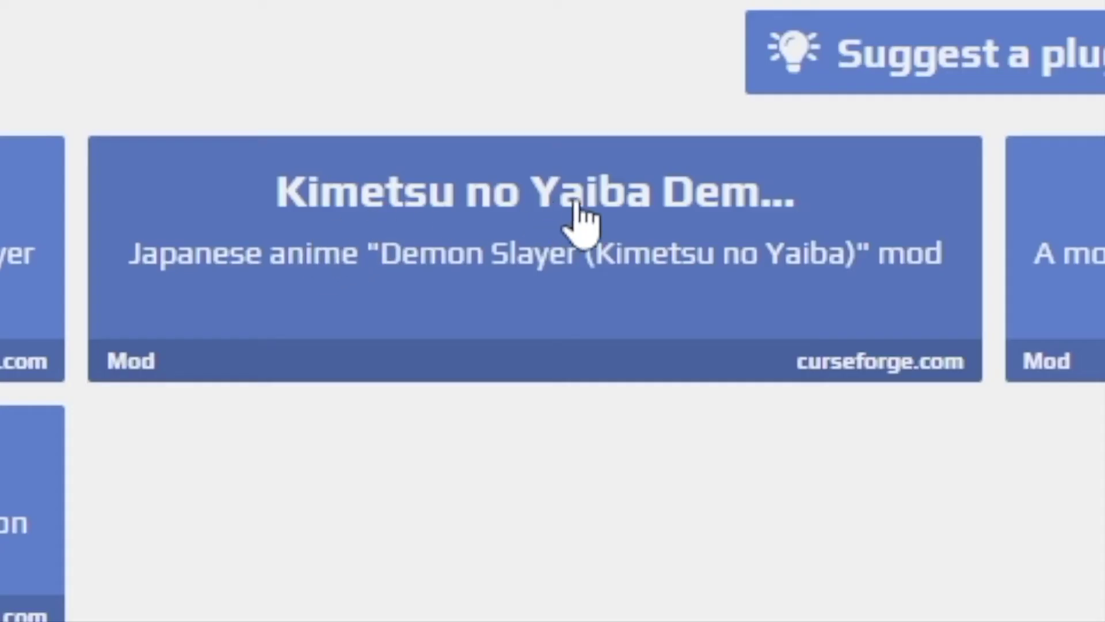
left_click(697, 218)
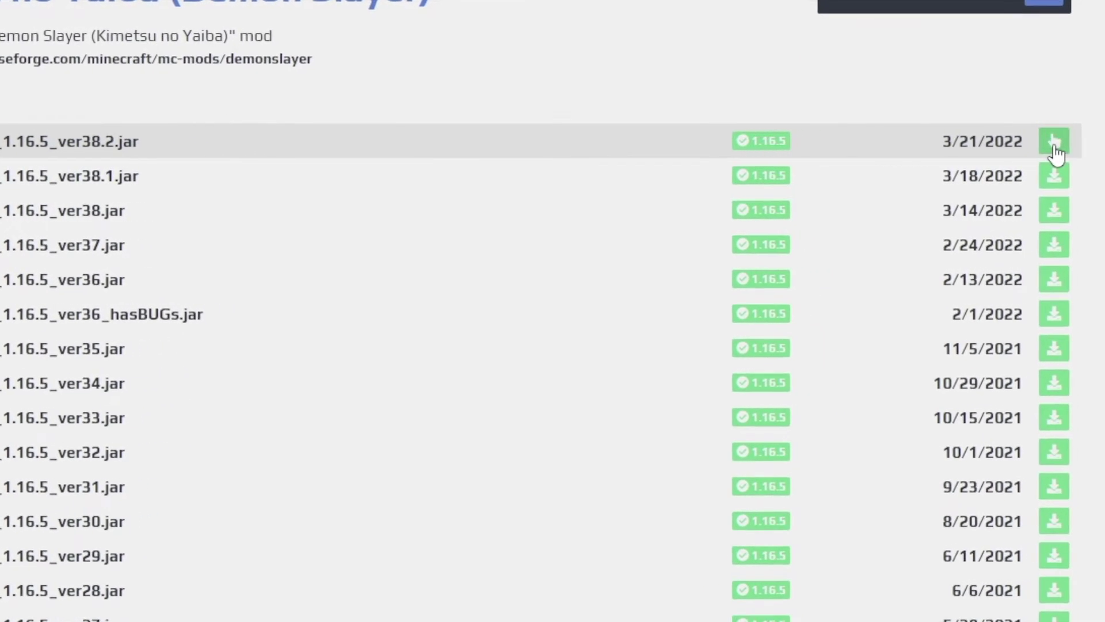
Step: Search the mods for 'journey' and open the JourneyMap mod page
left_click(910, 6)
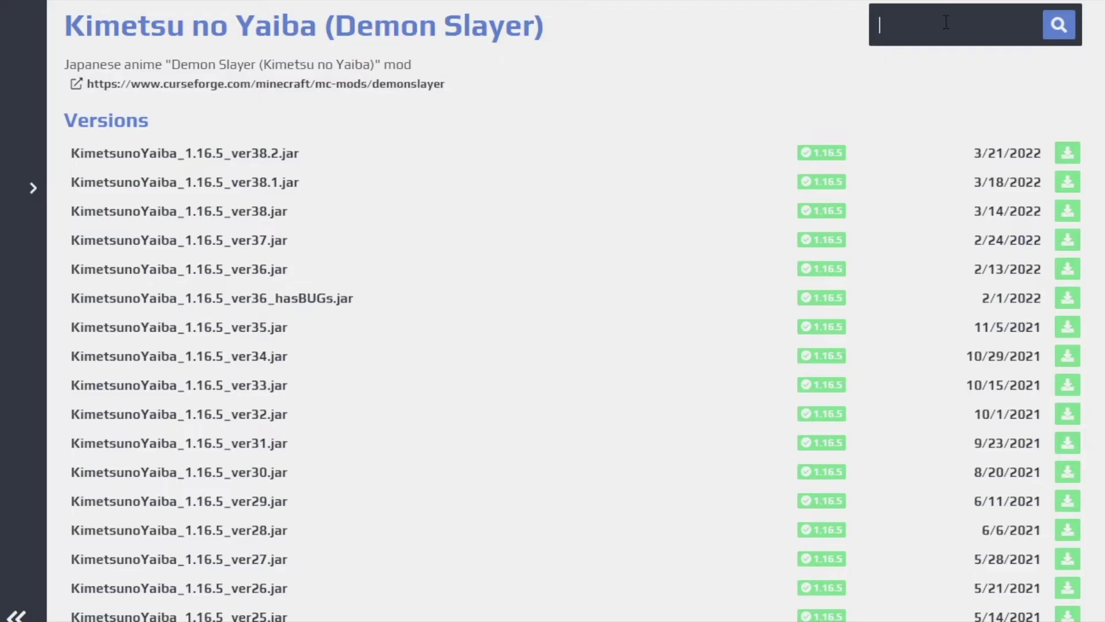
type("journey")
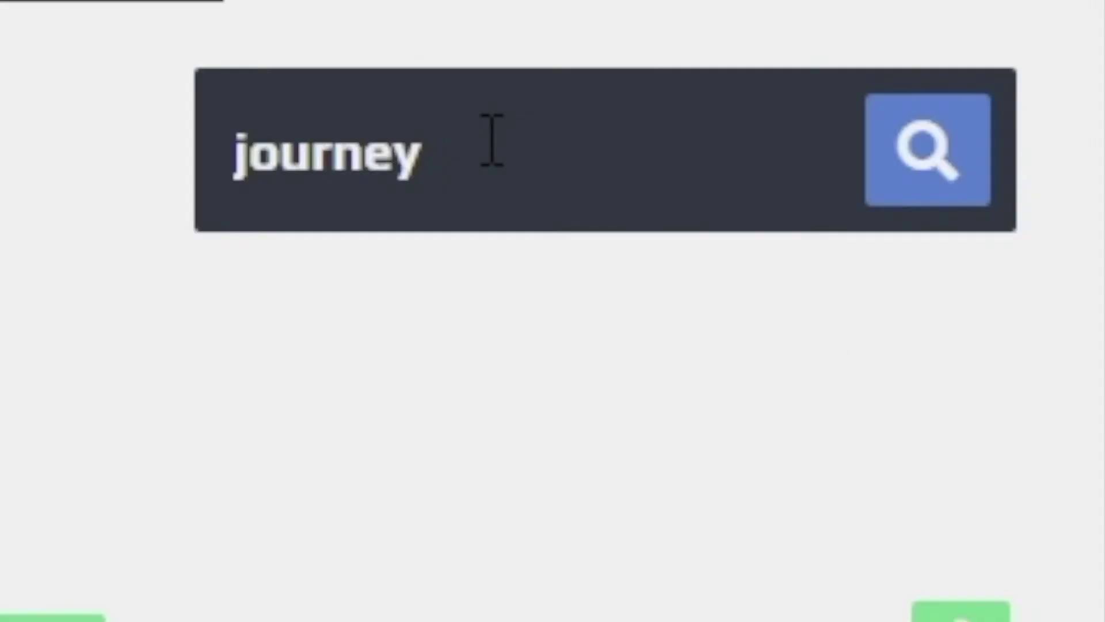
key("Return")
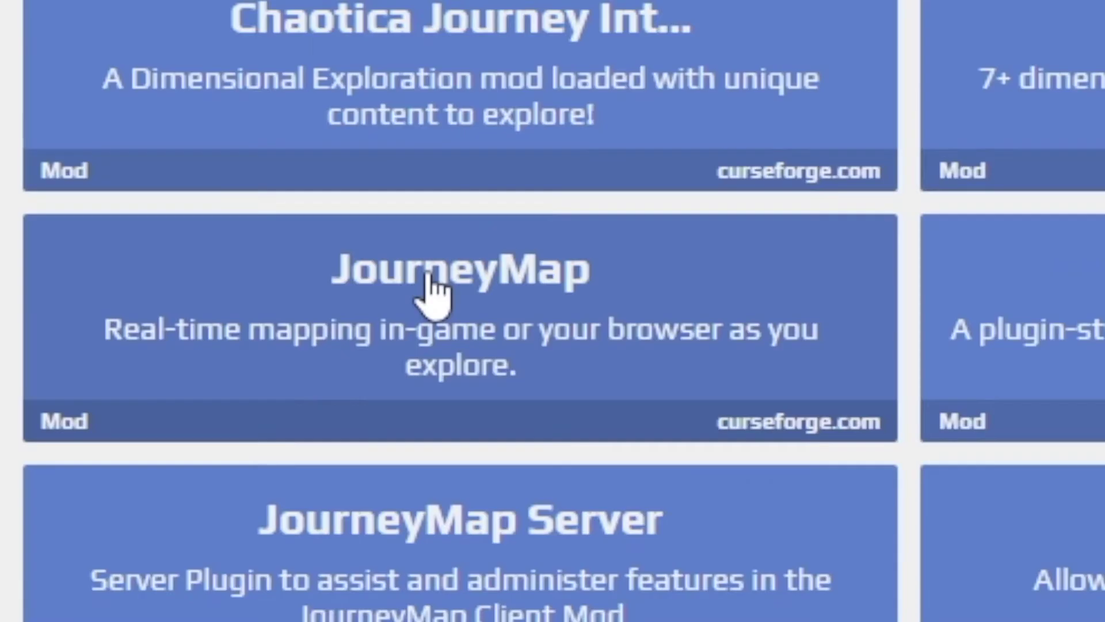
left_click(457, 291)
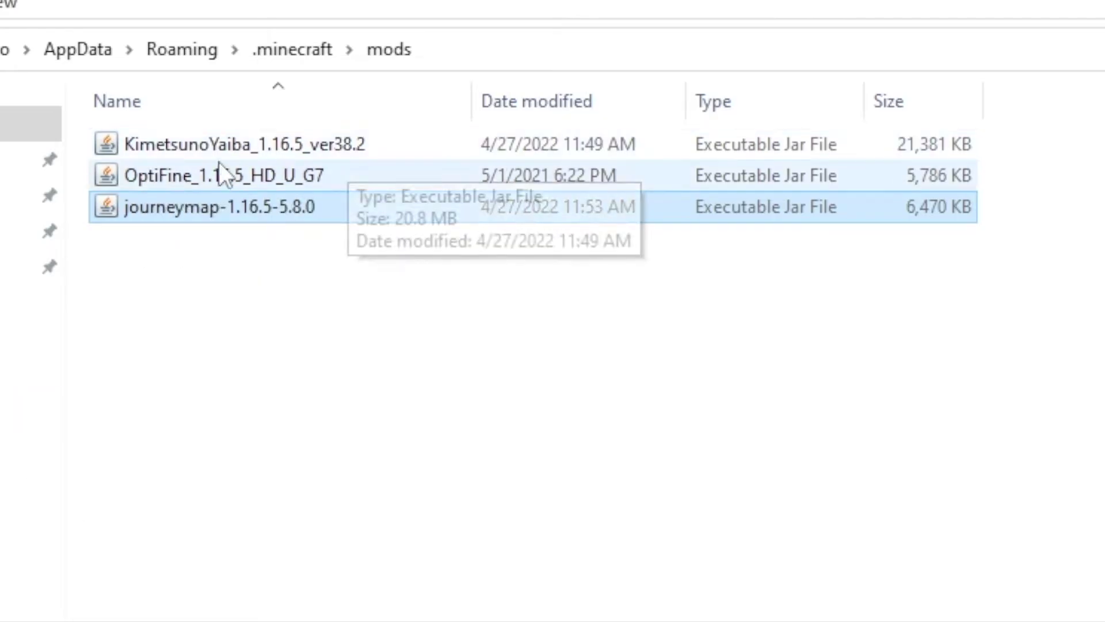
Step: Point out the KimetsunoYaiba, journeymap and OptiFine jars in the .minecraft mods folder
left_click(201, 133)
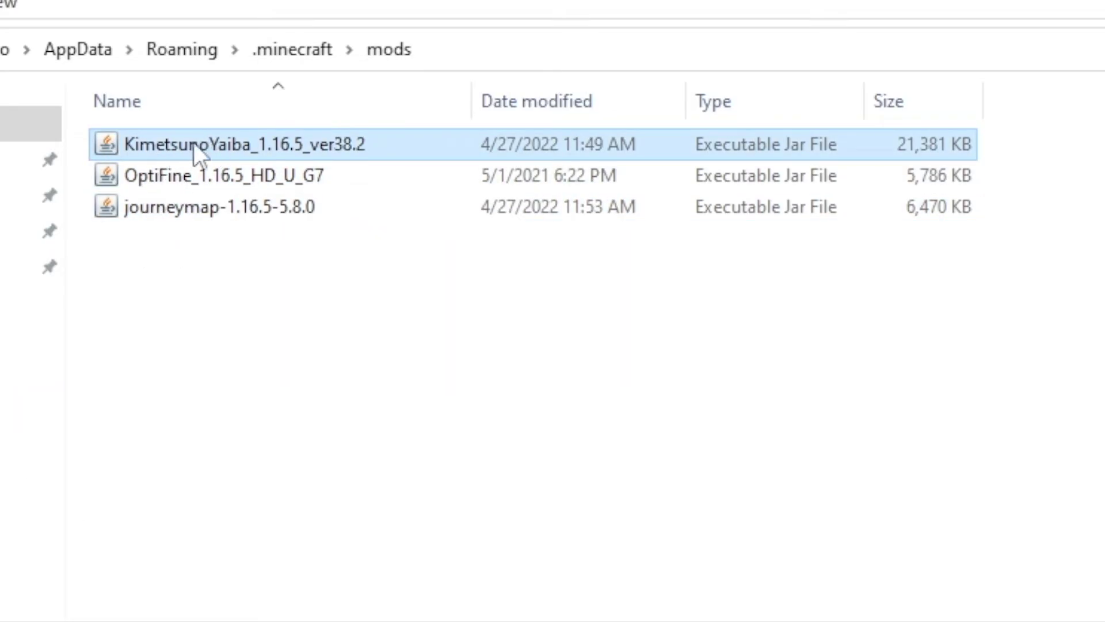
left_click(158, 215)
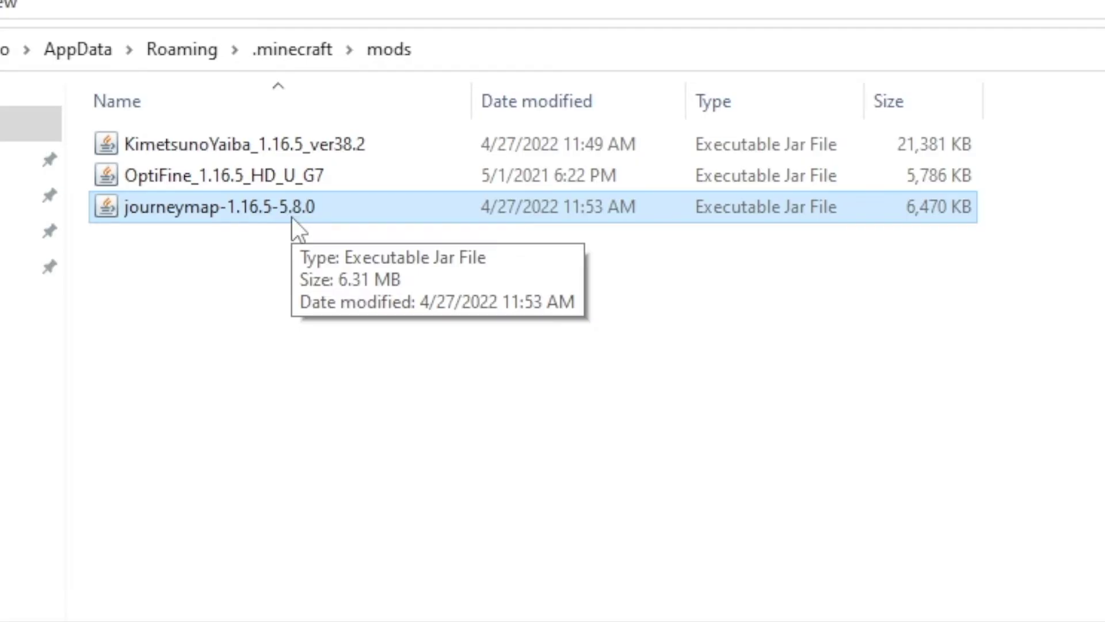
left_click(187, 178)
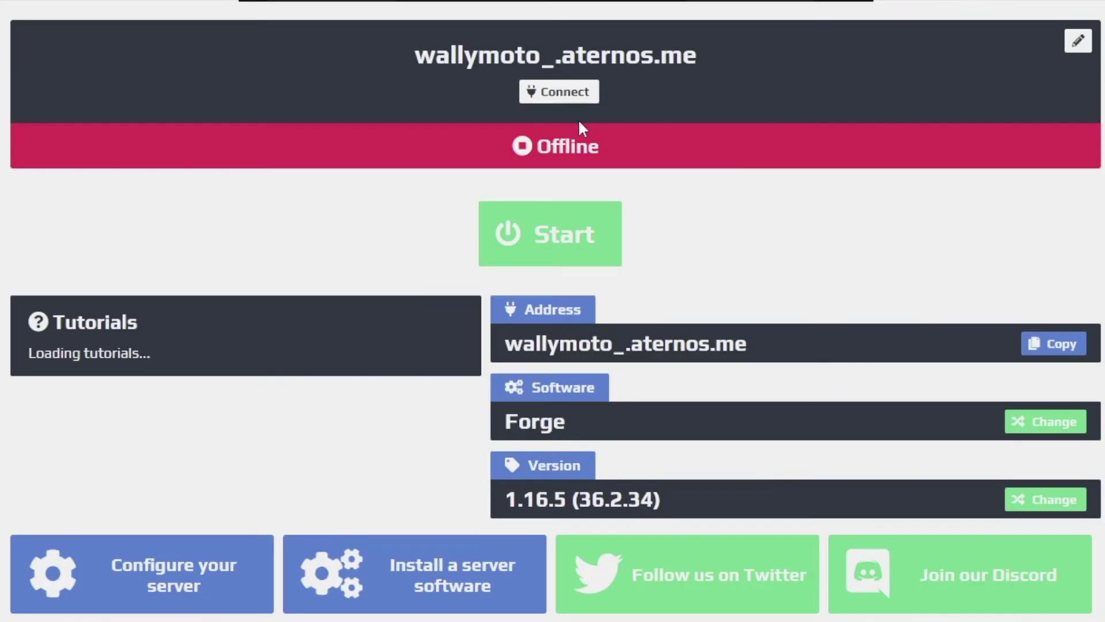
Step: Start the Forge 1.16.5 server, accepting the EULA so it launches
left_click(563, 243)
left_click(674, 52)
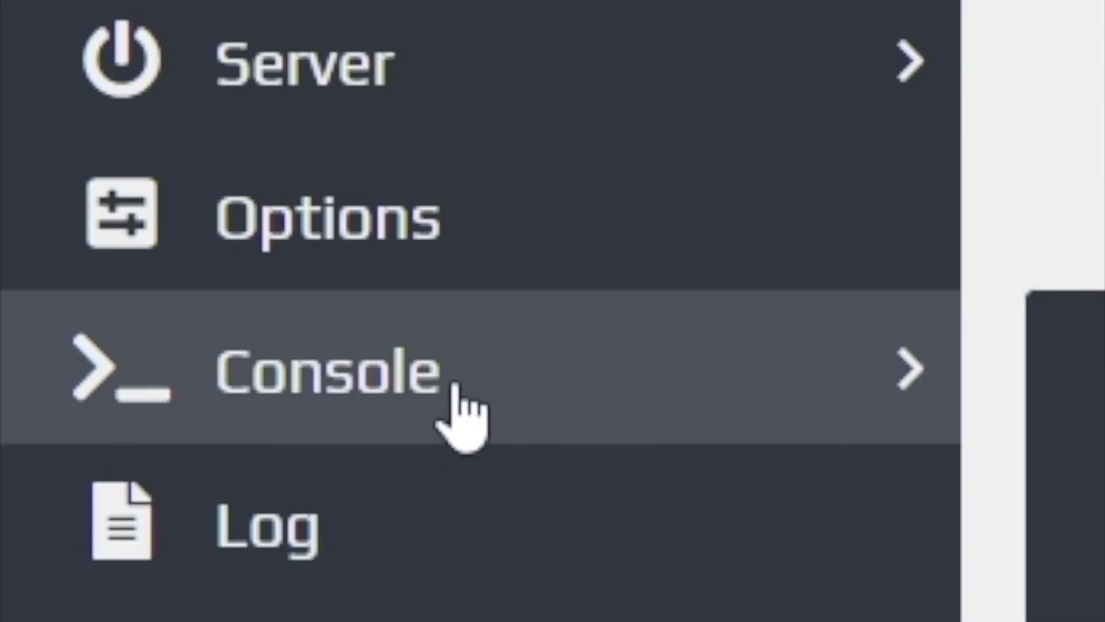
Step: Run an op command with the player name in the console, then return to the dashboard
left_click(463, 417)
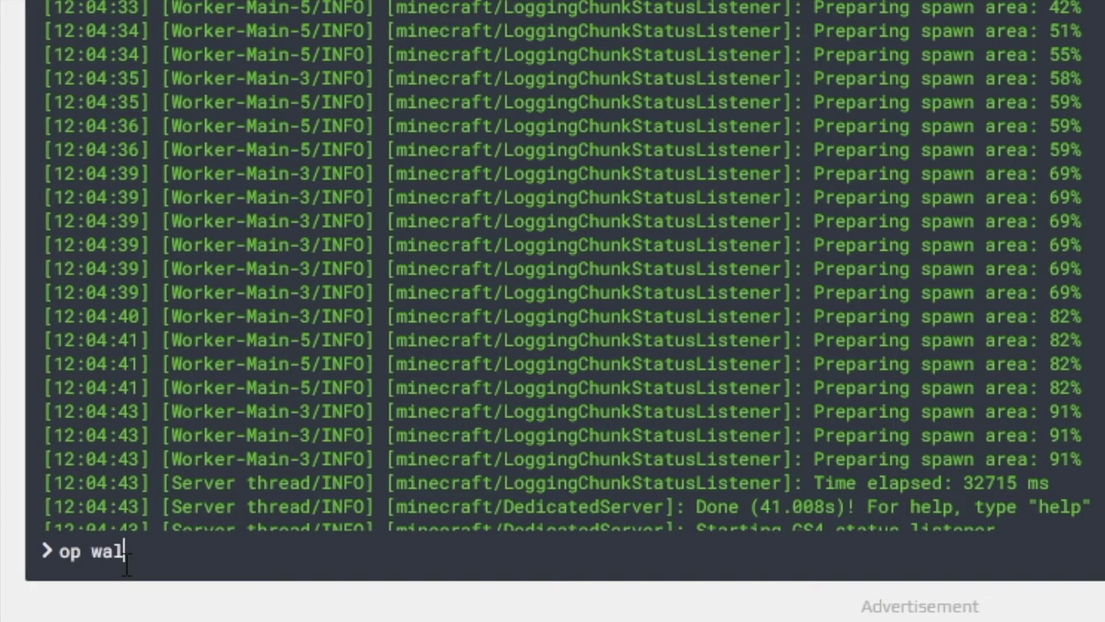
type("lymoto")
key("Return")
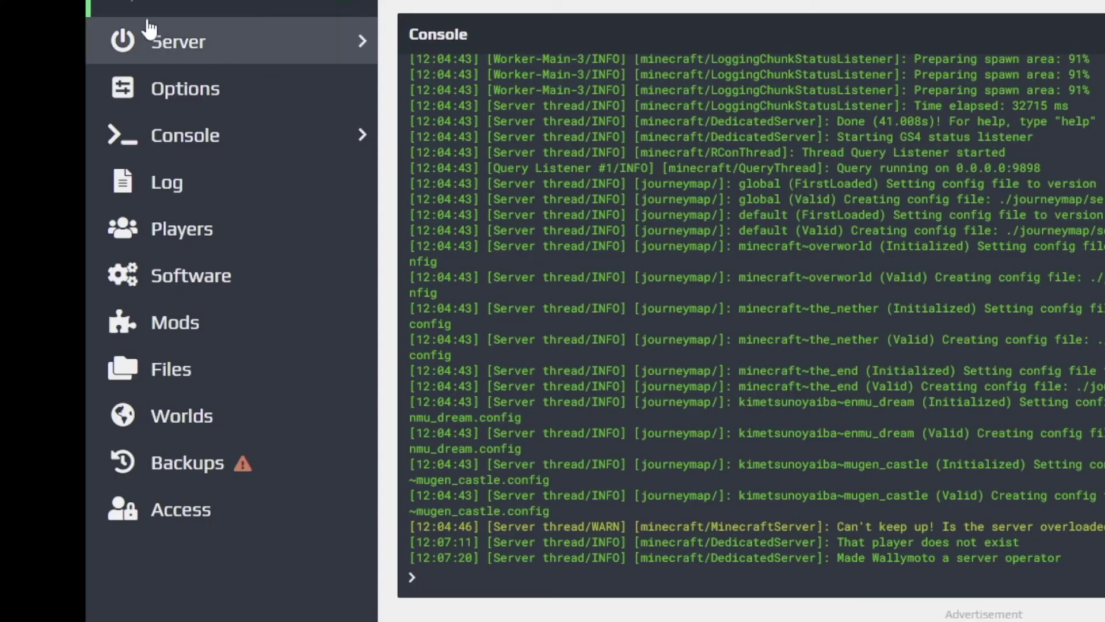
left_click(144, 32)
Step: Open the server.properties options showing 20 slots, Survival gamemode and Easy difficulty
scroll(157, 466, "down", 3)
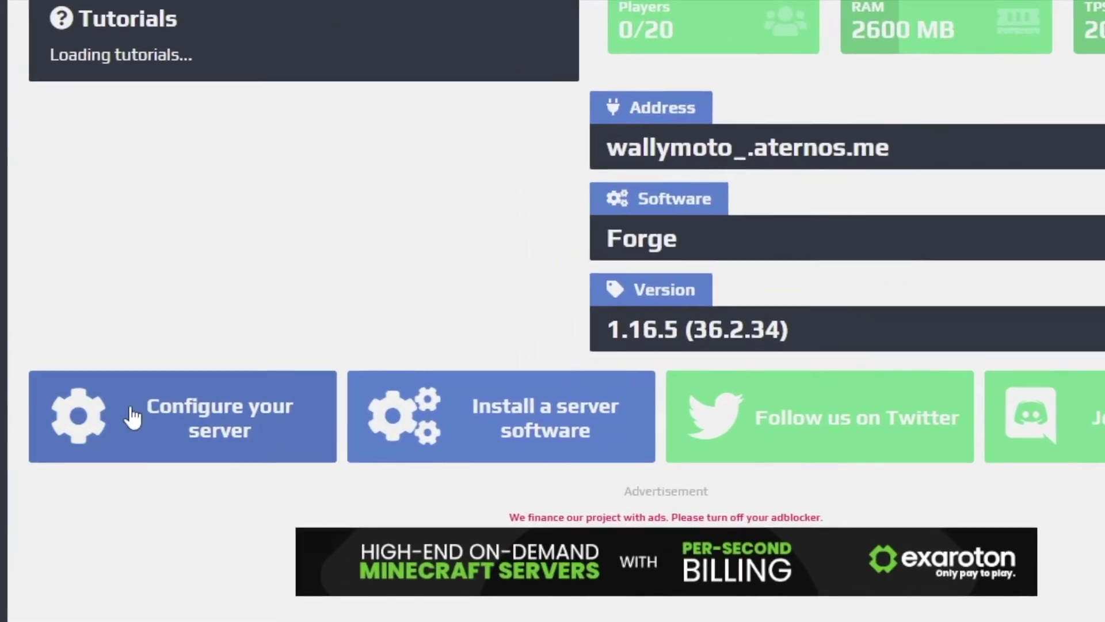
left_click(175, 426)
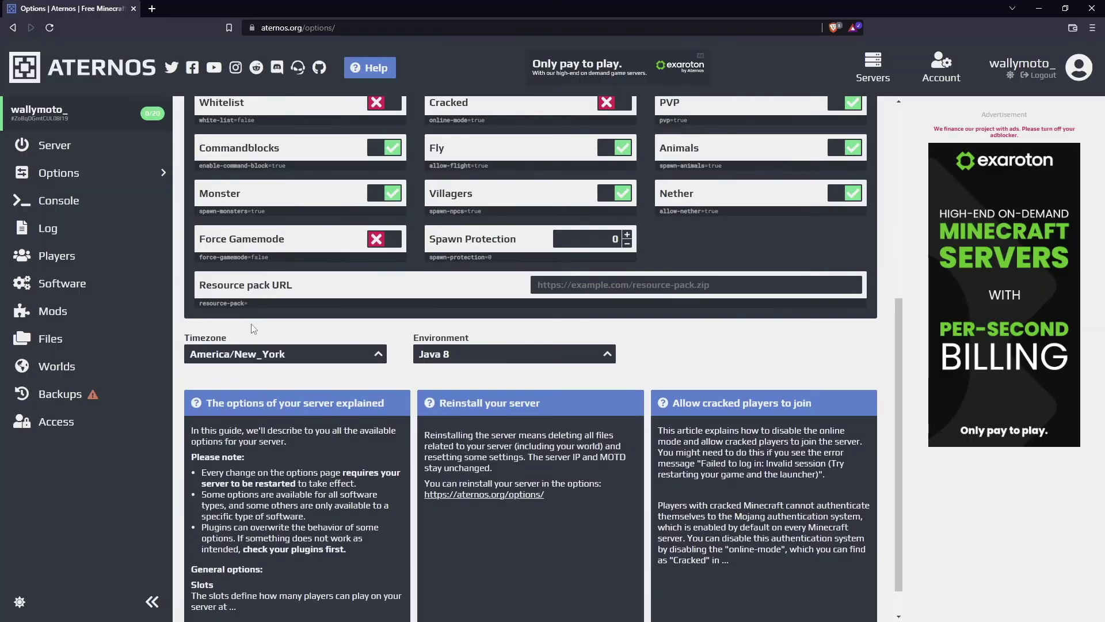
scroll(315, 326, "up", 4)
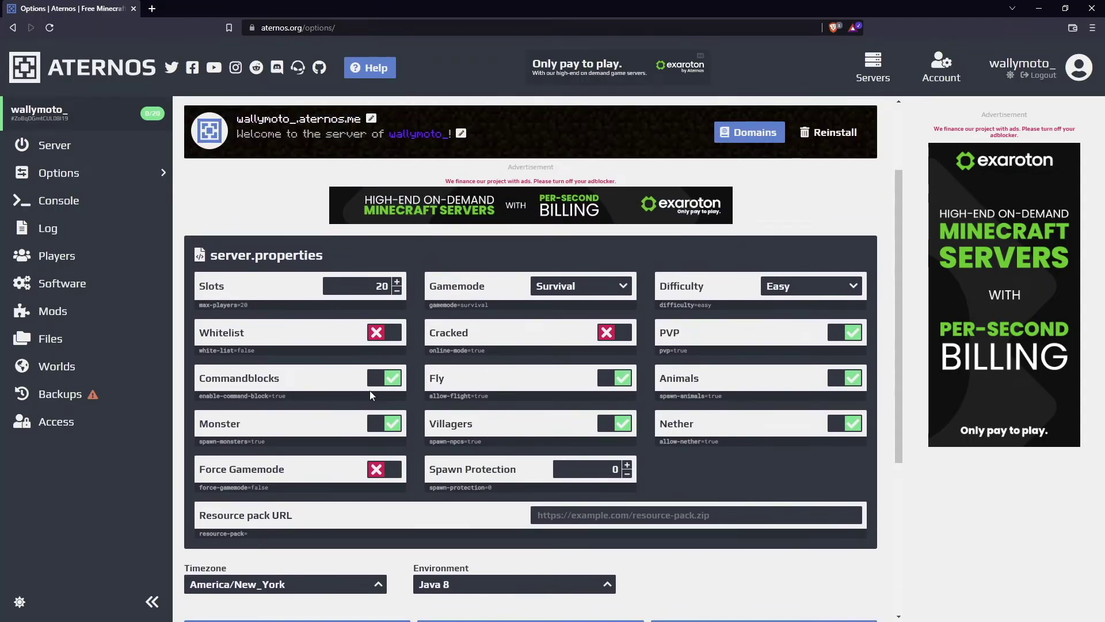
Step: Go back to the Server overview showing the address and Forge 1.16.5 (36.2.34)
scroll(545, 342, "up", 2)
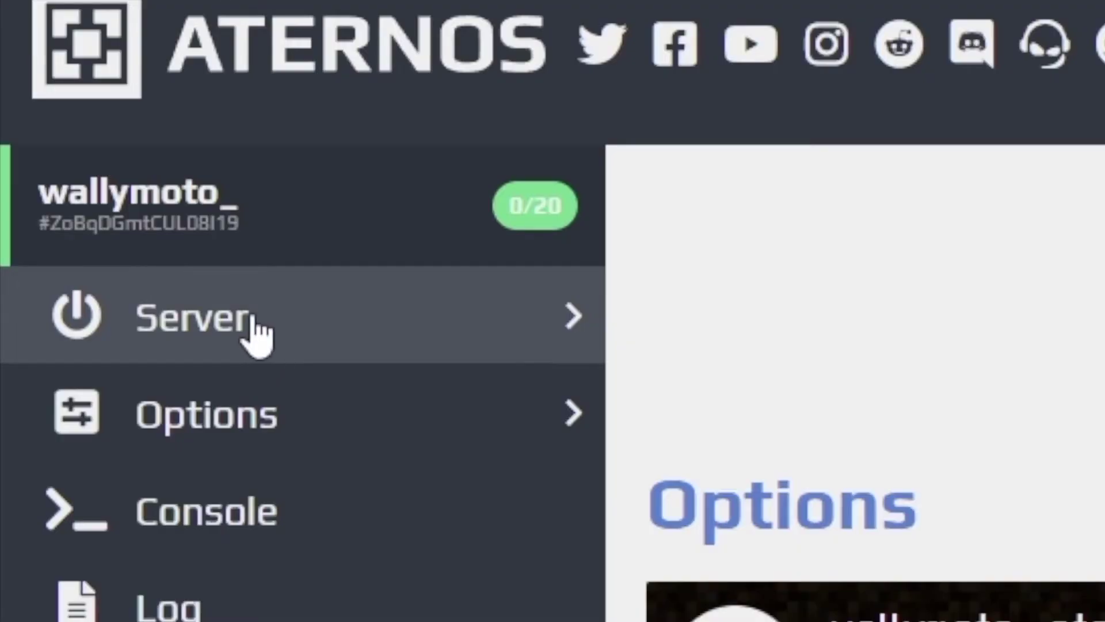
left_click(72, 149)
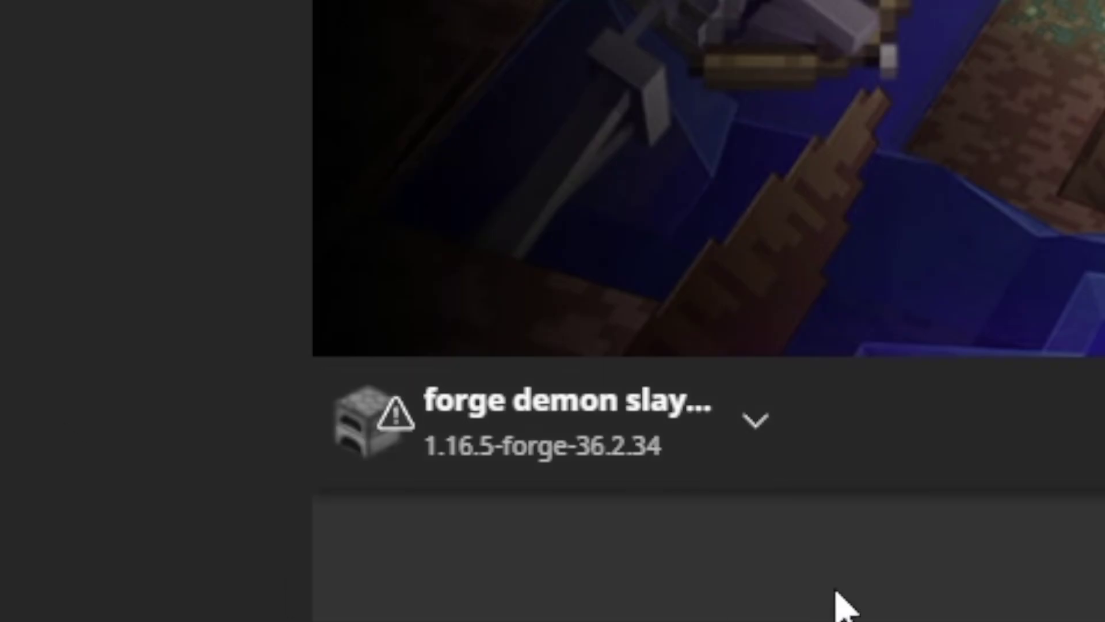
Step: Launch the Forge 1.16.5 demon slayer installation (forge-36.2.34) from the Minecraft Launcher
mouse_move(451, 451)
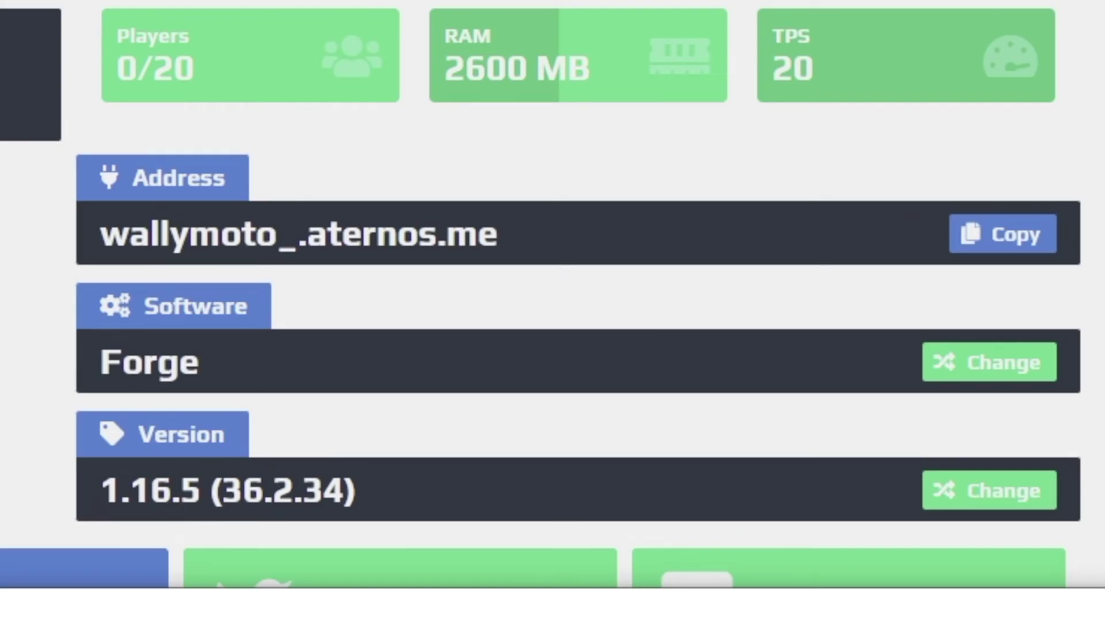
left_click(560, 390)
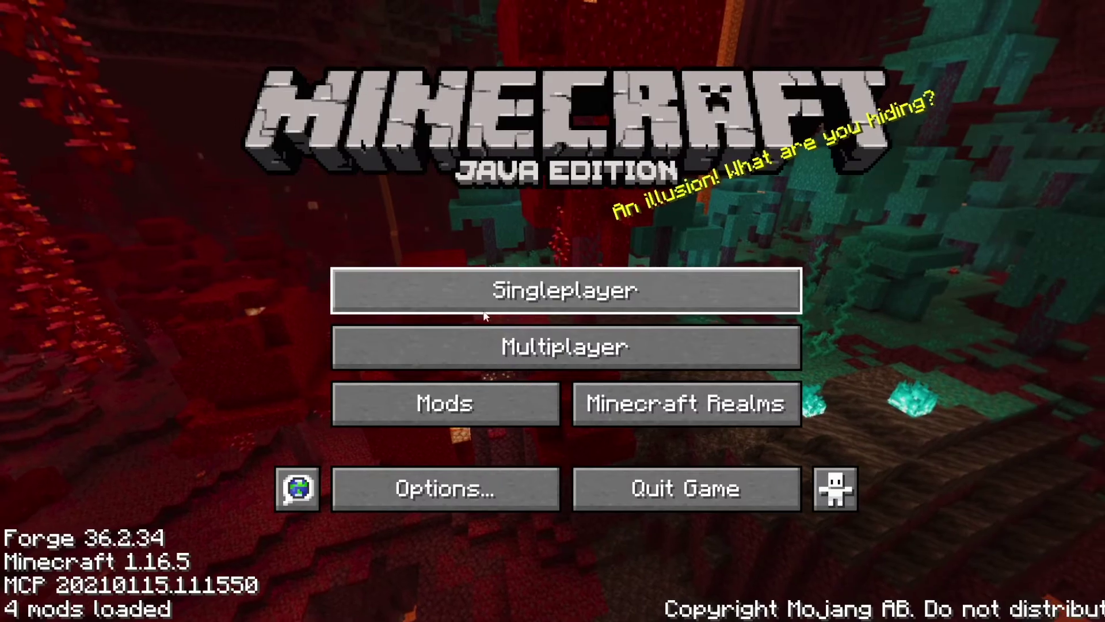
Step: In Multiplayer, accept the third-party warning and add a new server named 'demon slayer'
left_click(520, 348)
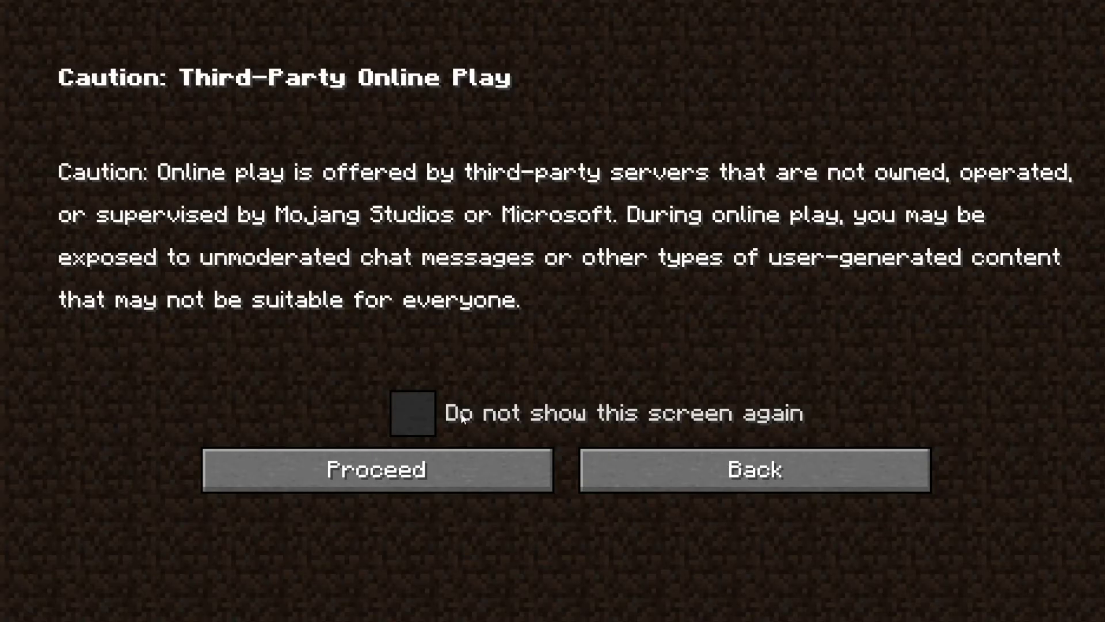
left_click(457, 478)
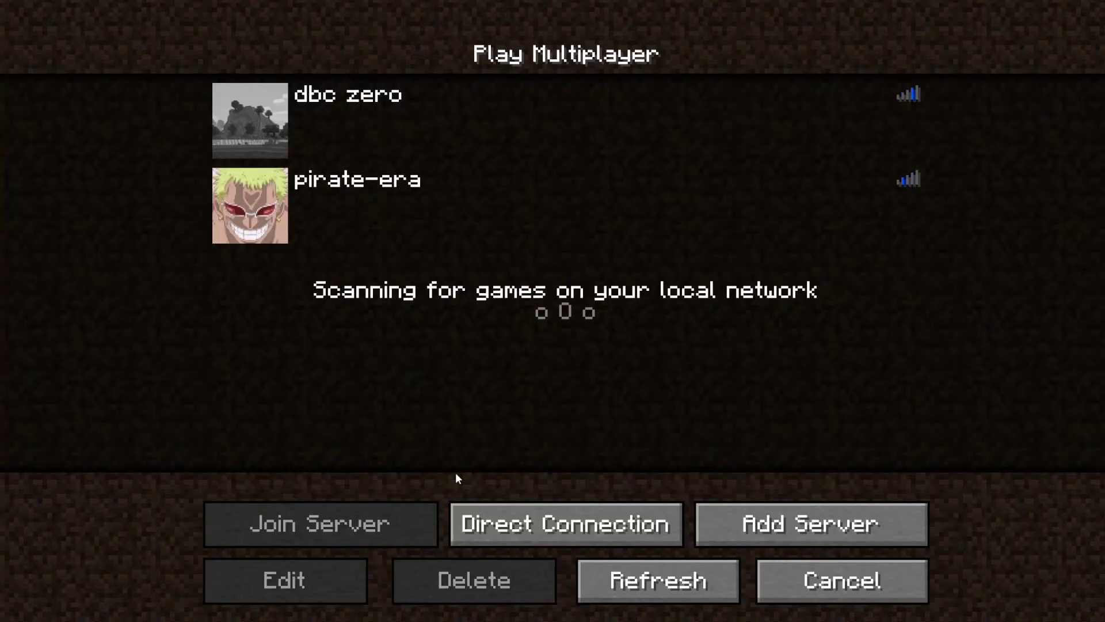
left_click(717, 517)
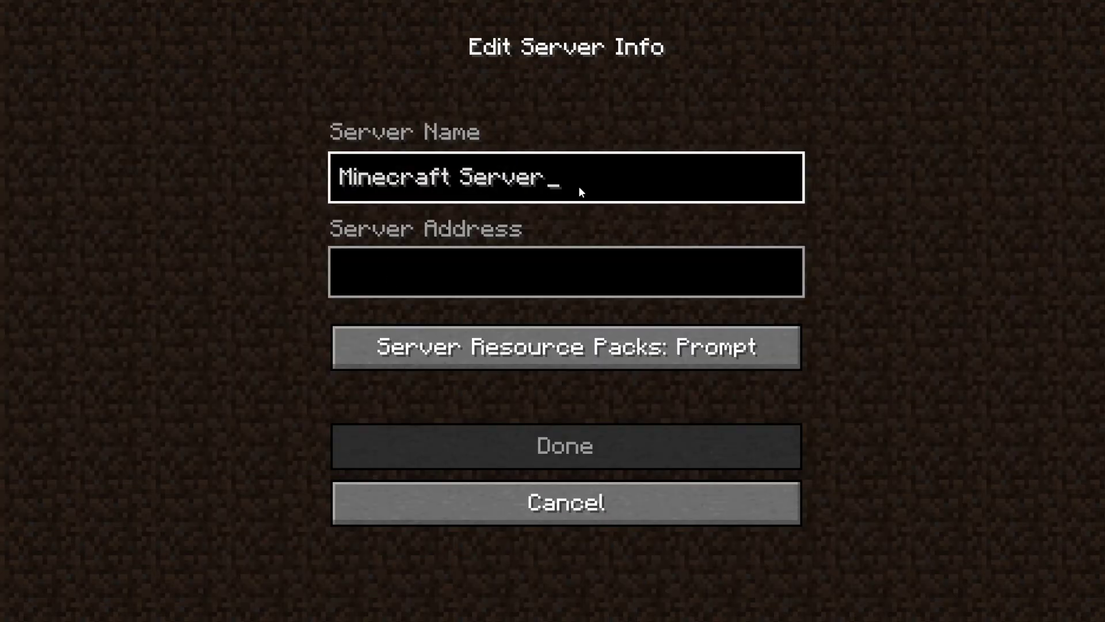
key("ctrl+a")
type("demon slayer")
left_click(363, 277)
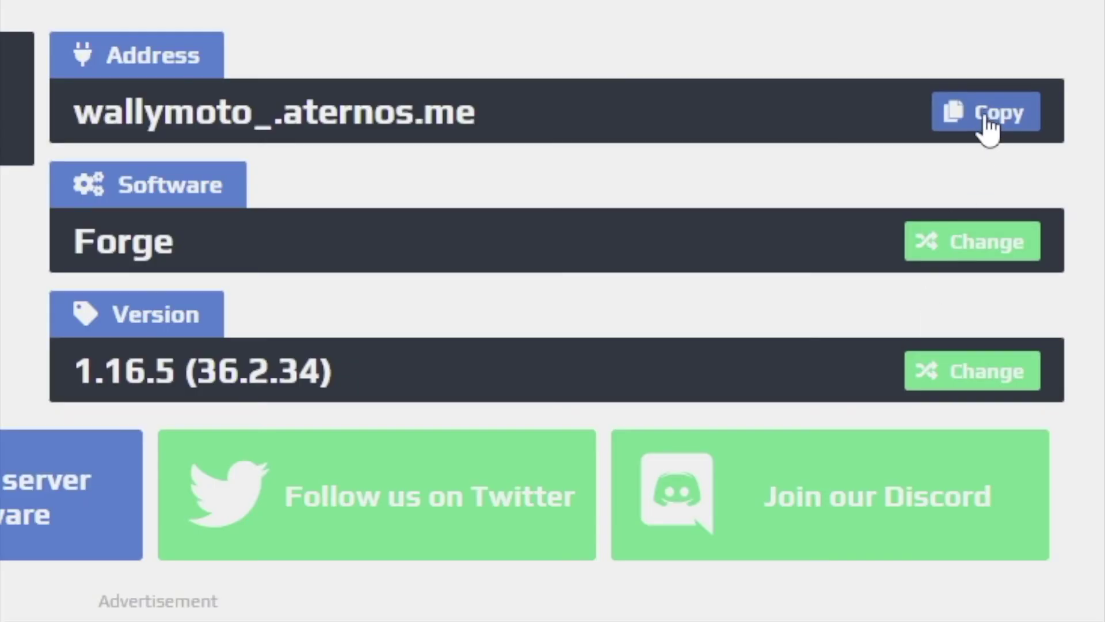
Step: Copy the Aternos server address into the server address field and save the entry
left_click(985, 123)
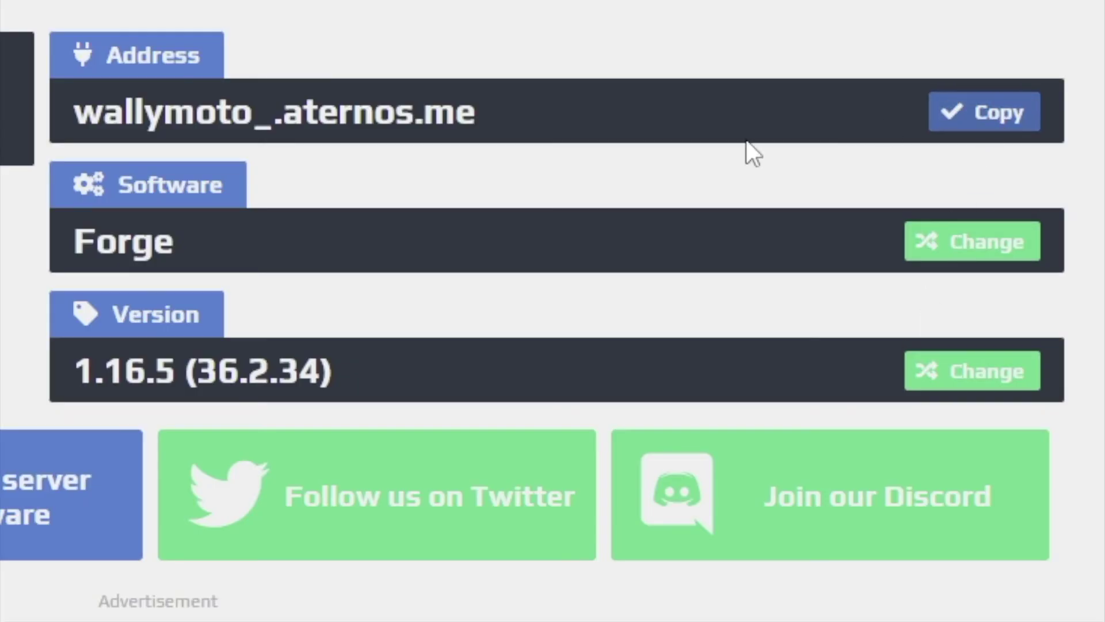
left_click_drag(511, 105, 104, 55)
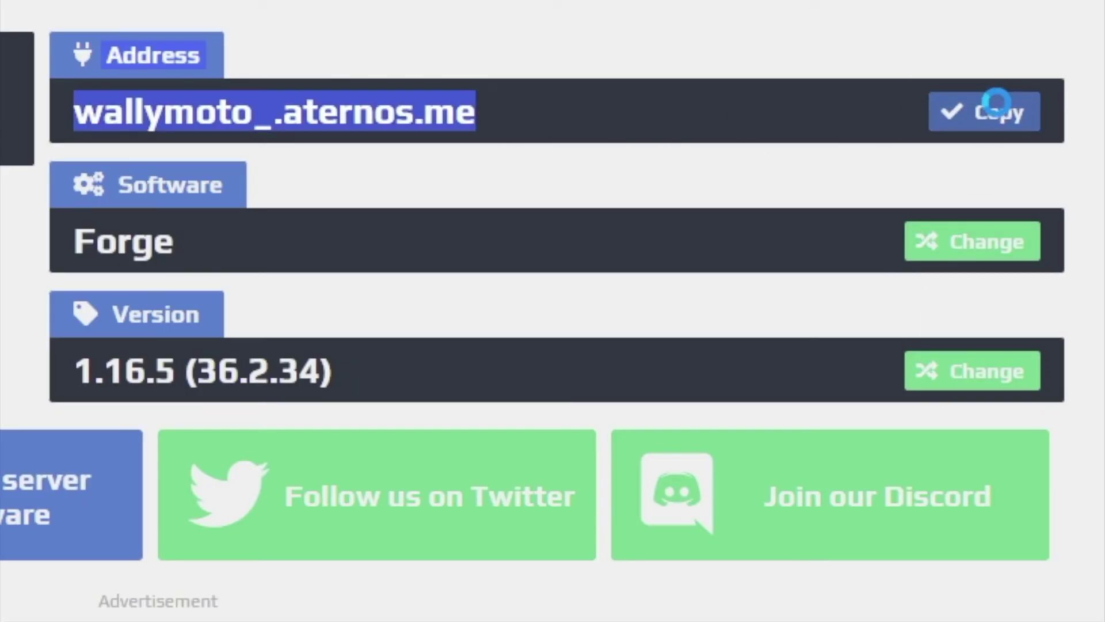
left_click(999, 110)
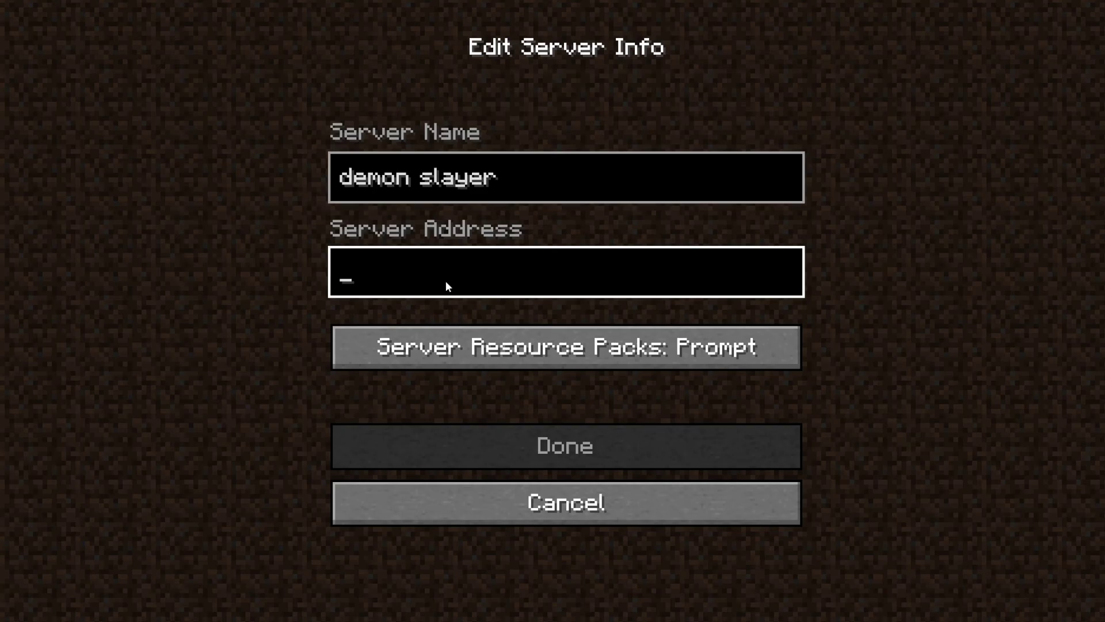
key("ctrl+v")
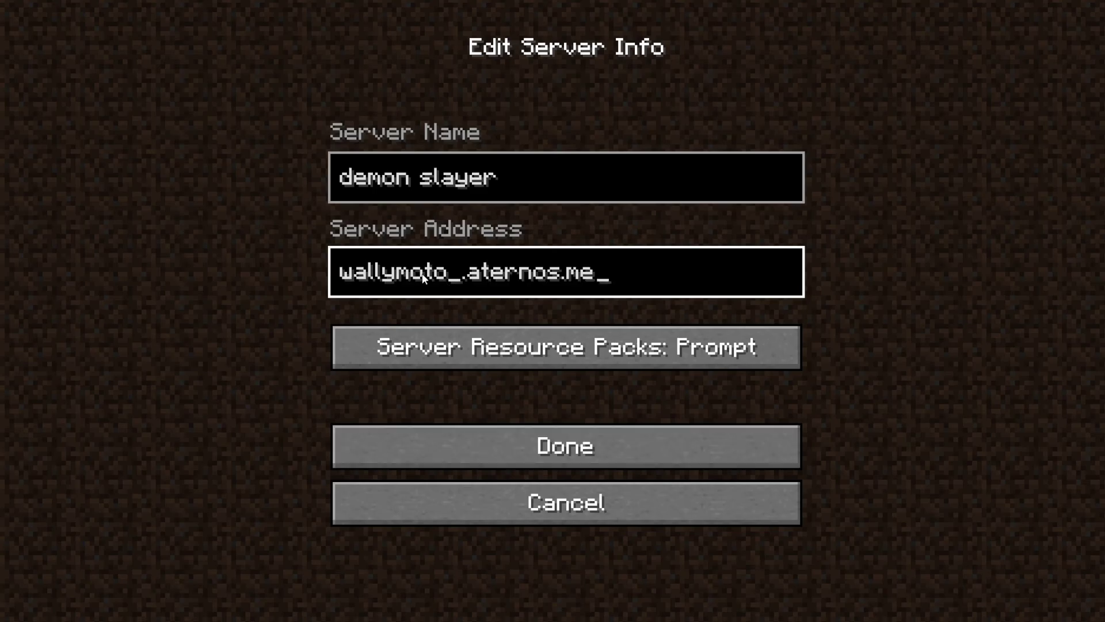
left_click(500, 448)
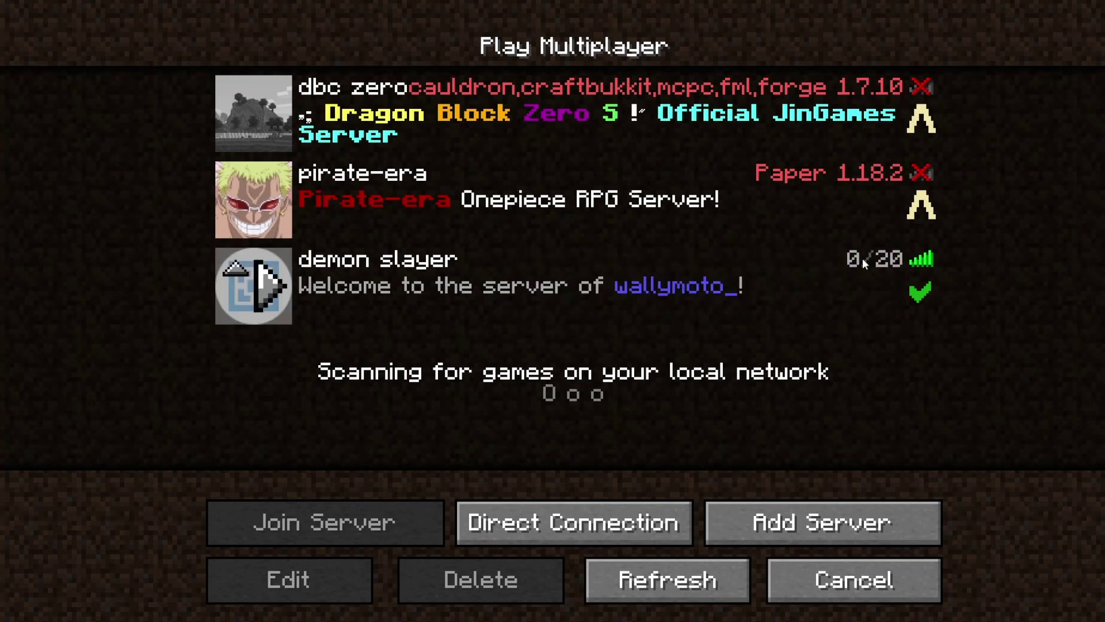
Step: Join the demon slayer server and walk past the pond and across the grassland to the trees
left_click(271, 293)
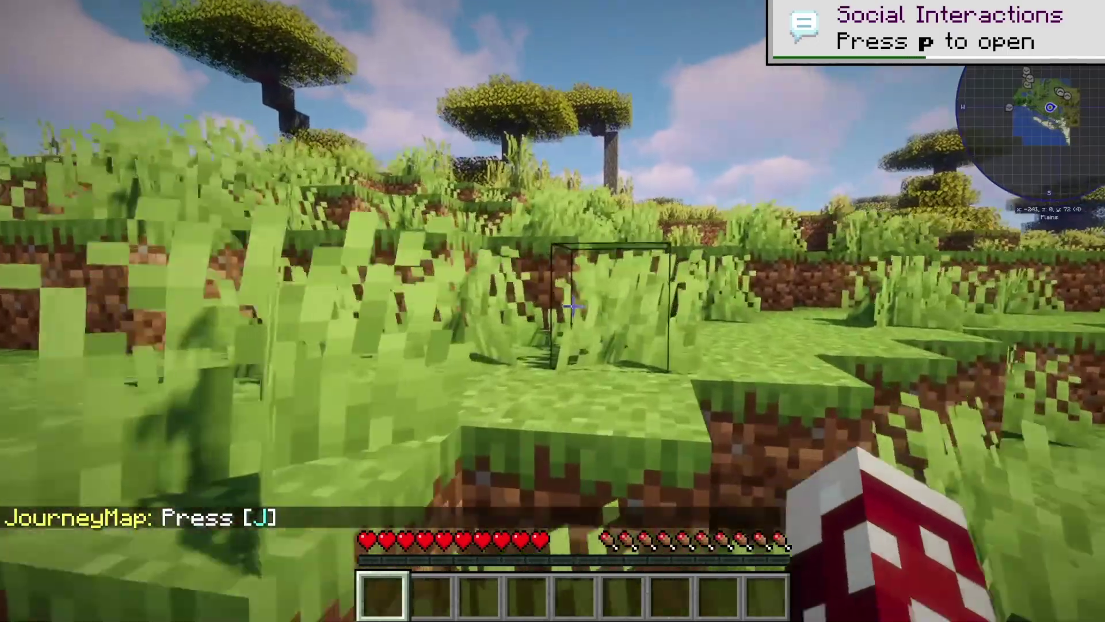
key("w")
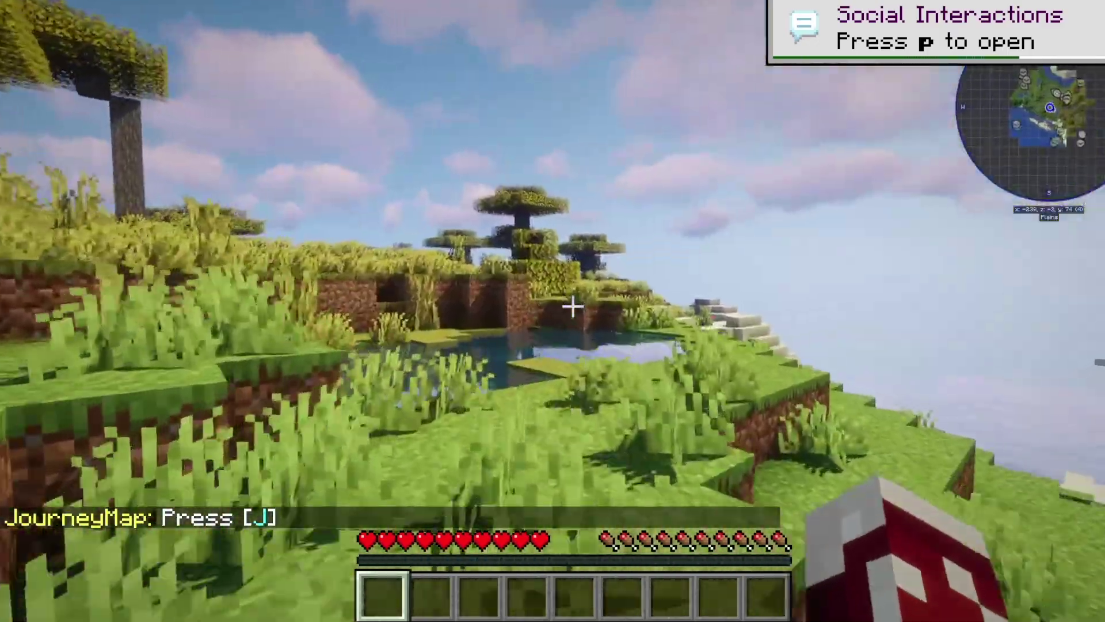
key("w")
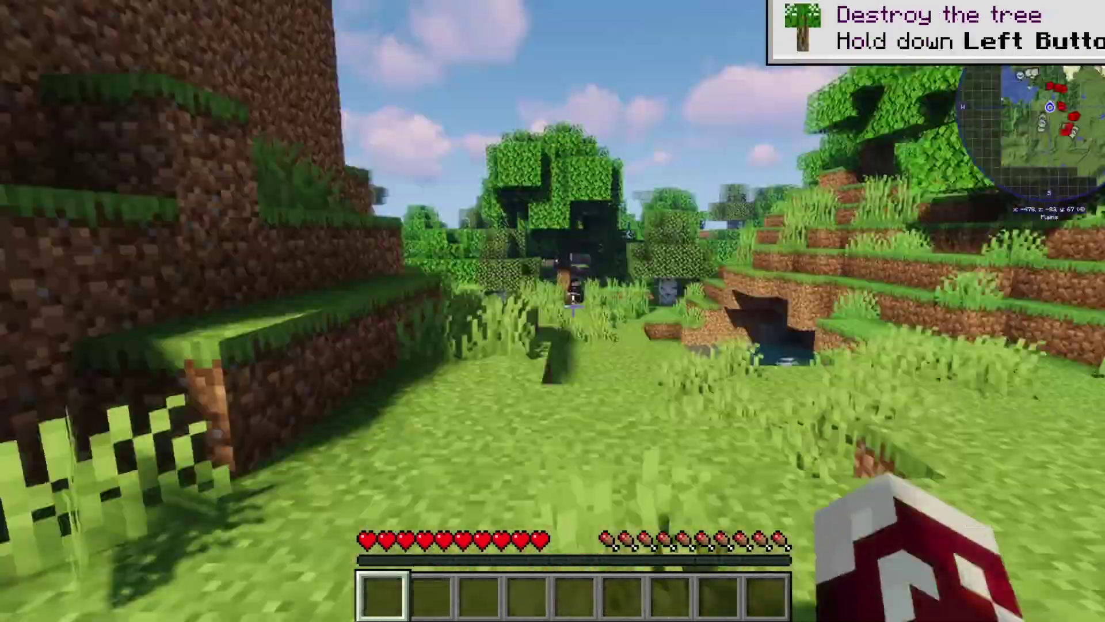
key("w")
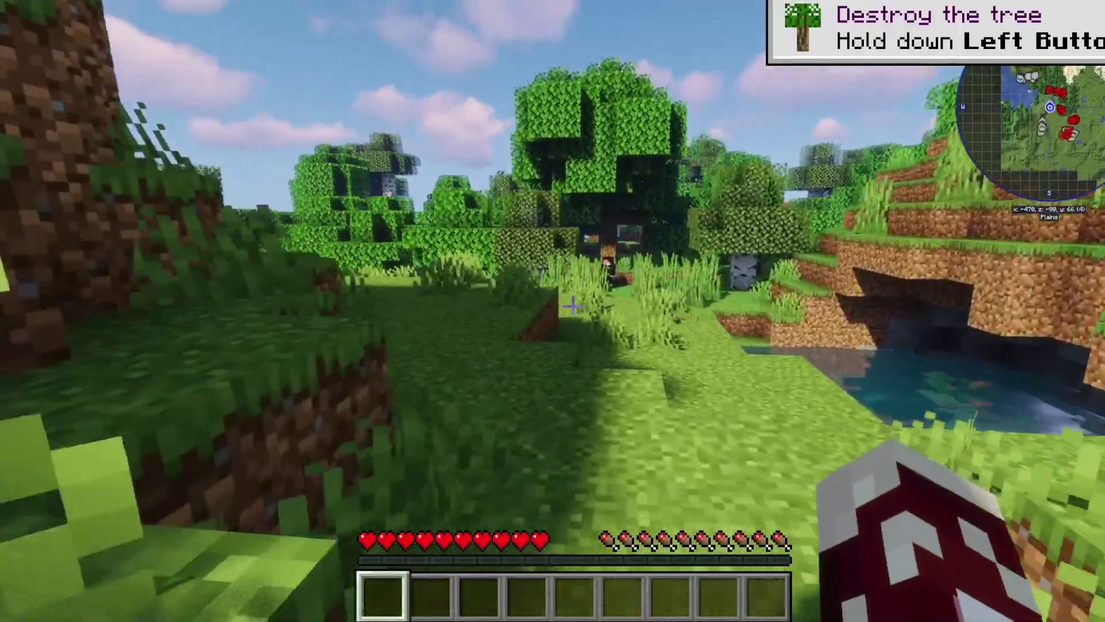
key("w")
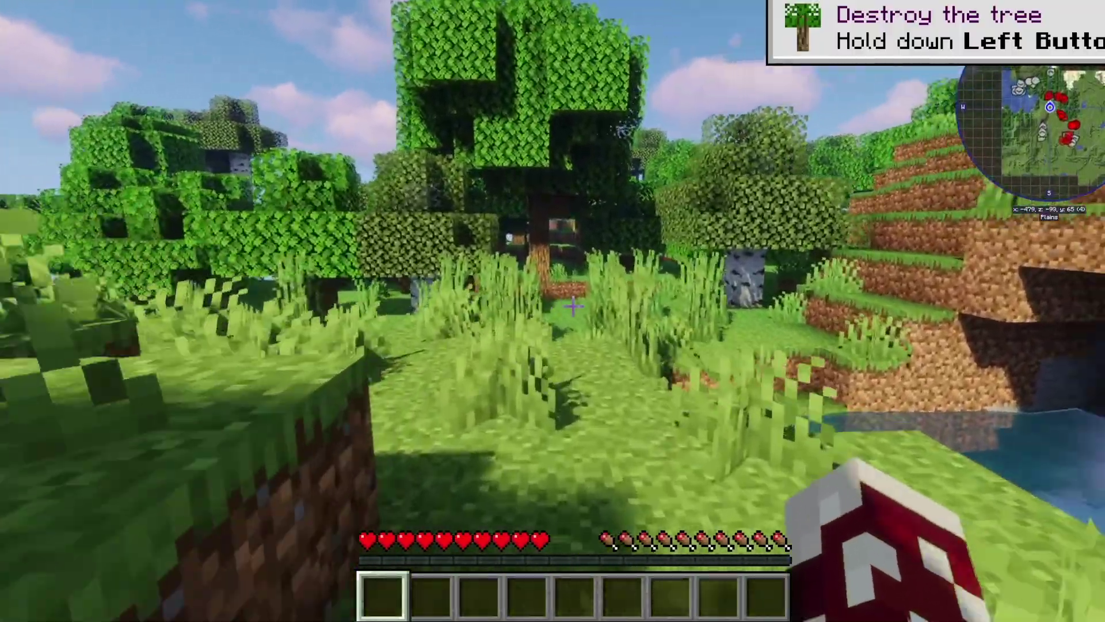
key("w")
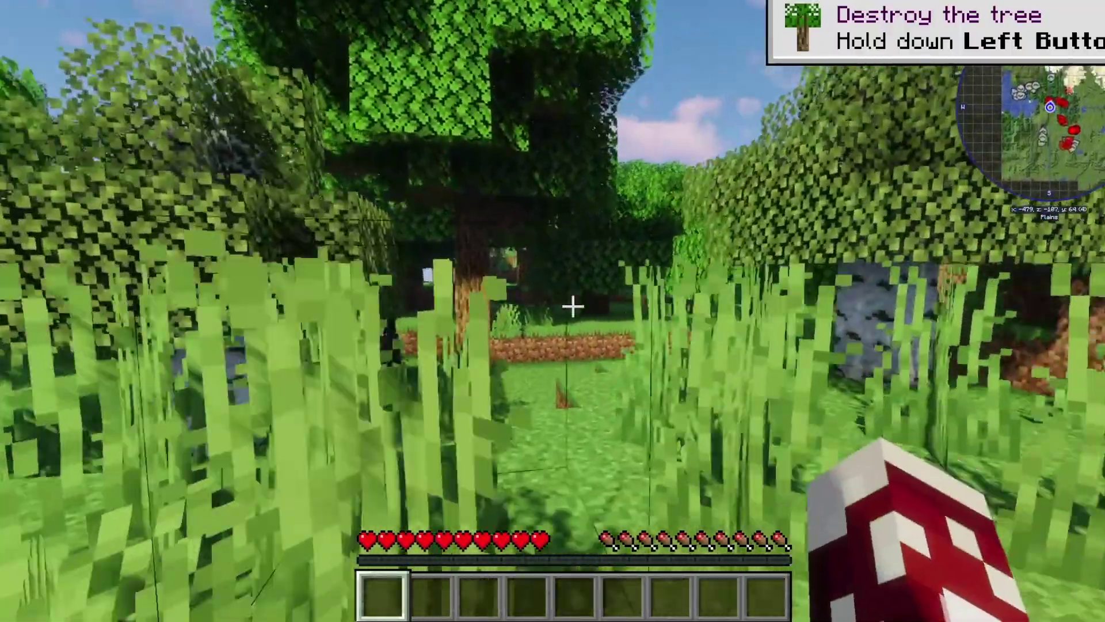
key("w")
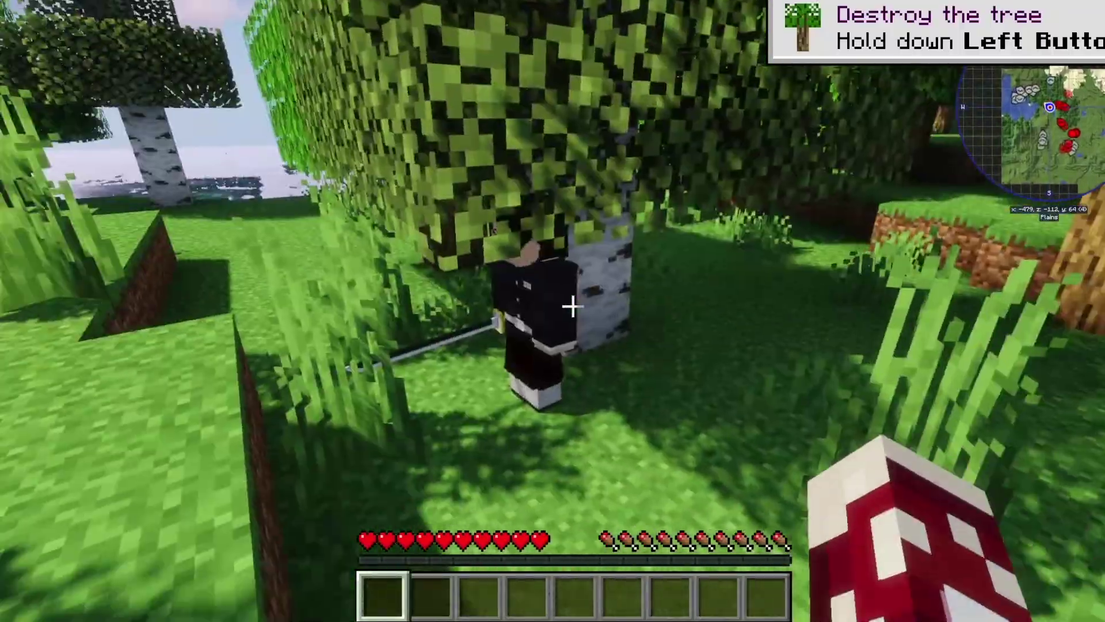
Step: Walk into the forest, then back out across the open plains
key("w")
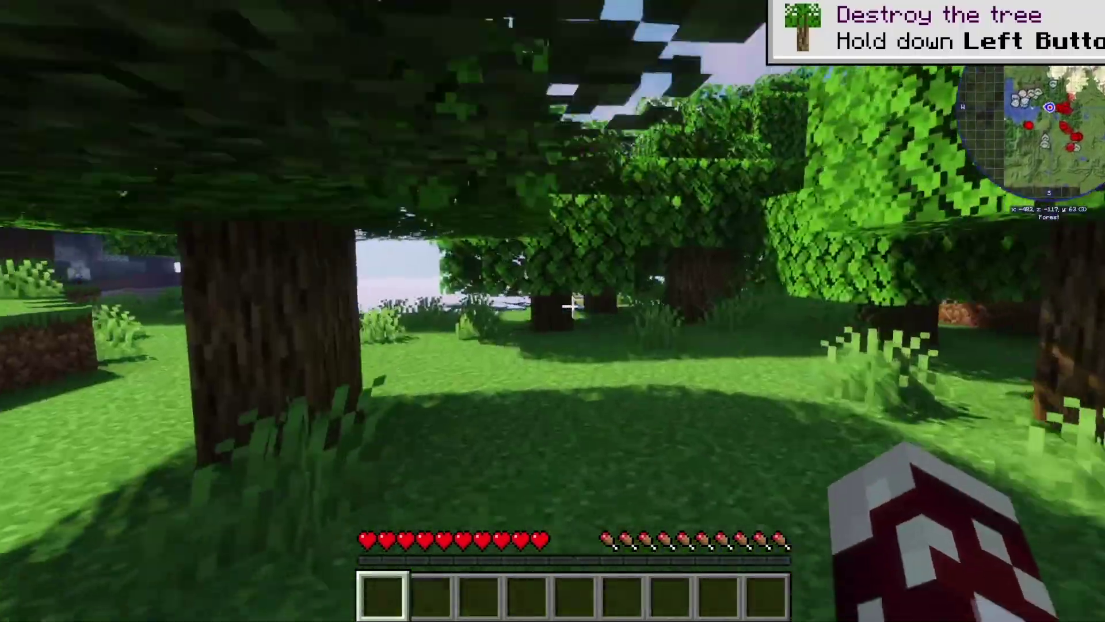
key("w")
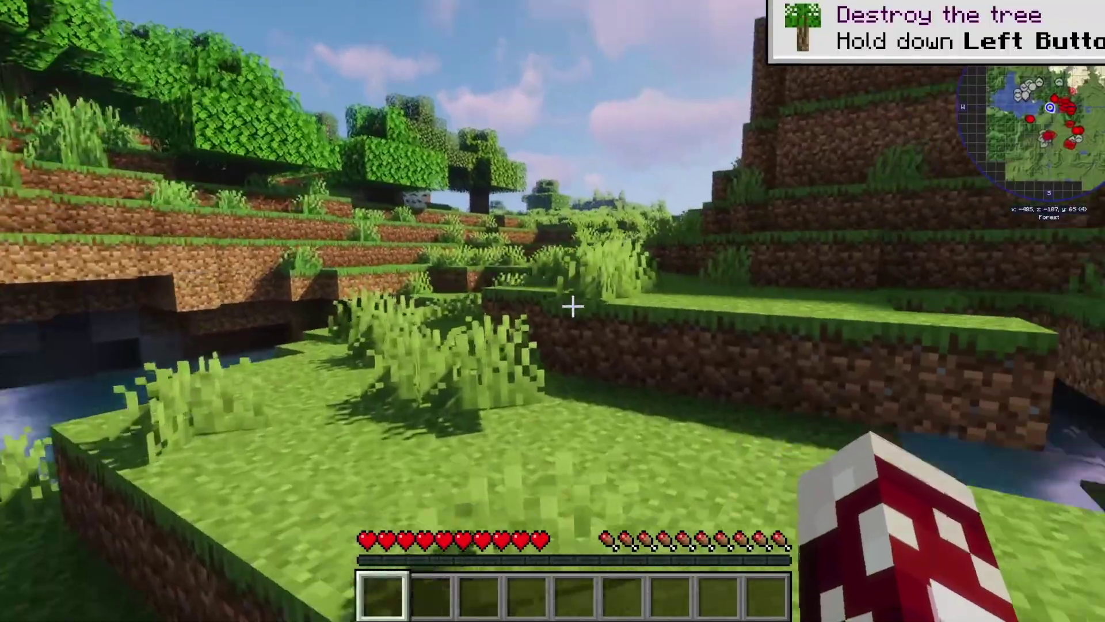
key("w")
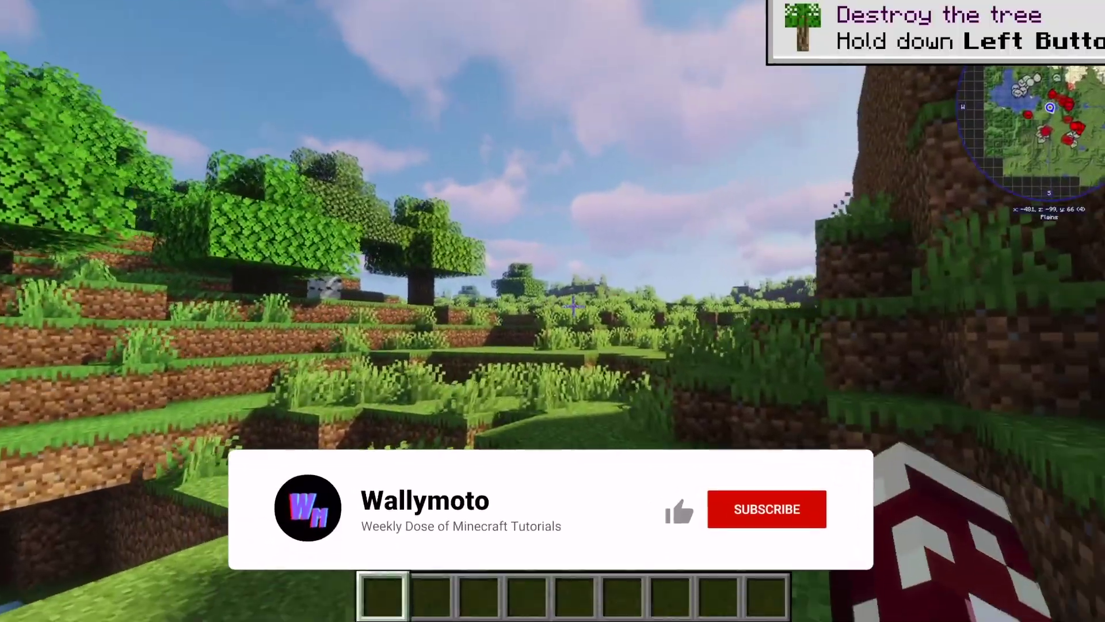
key("w")
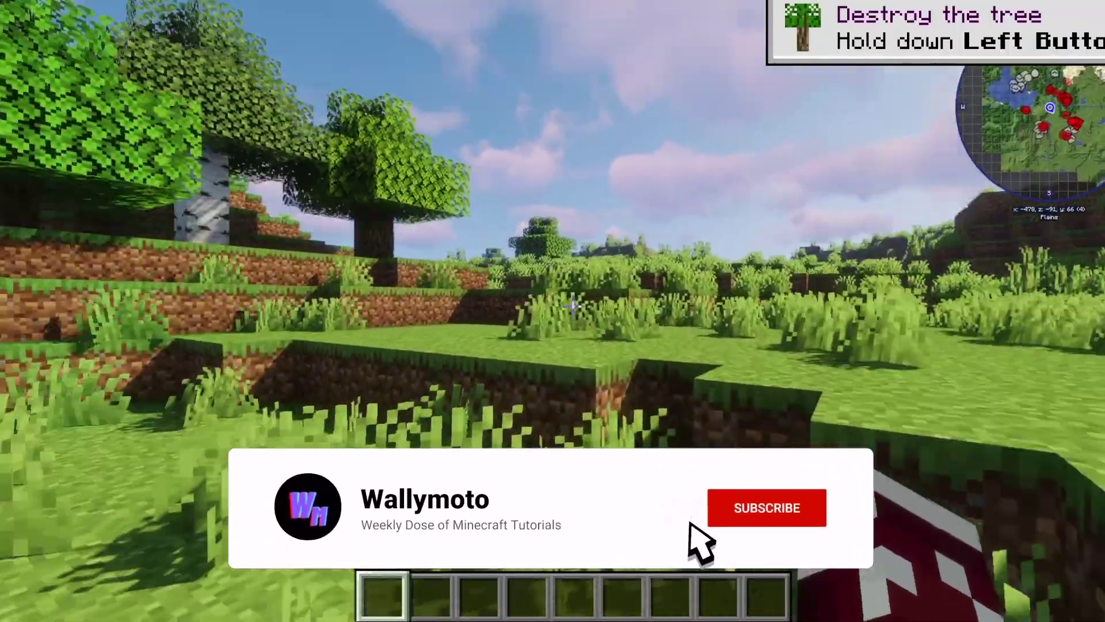
key("w")
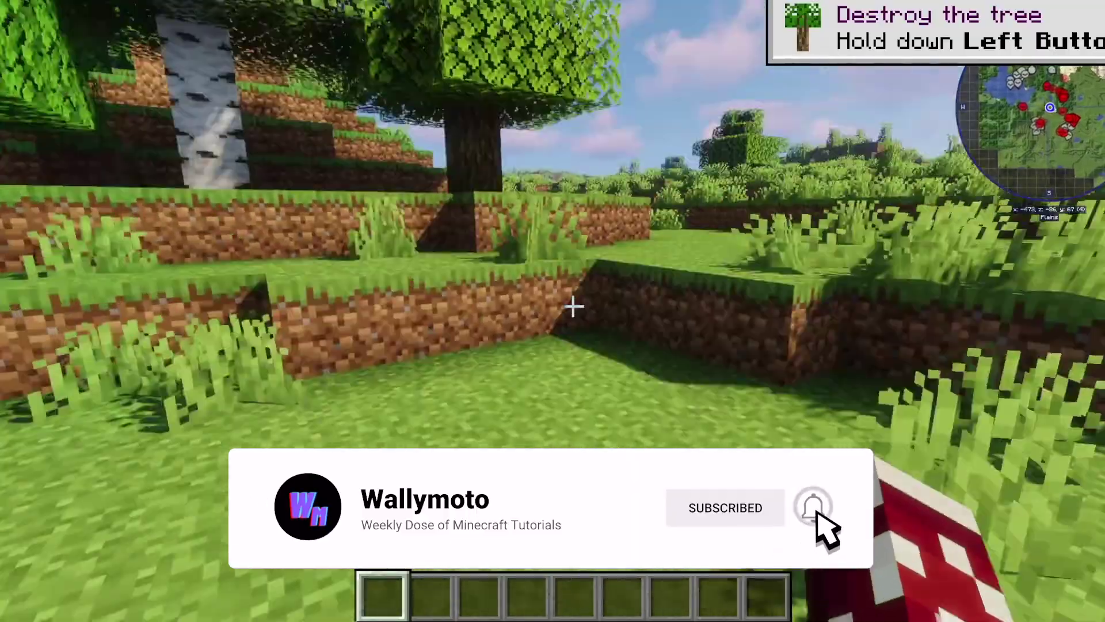
key("w")
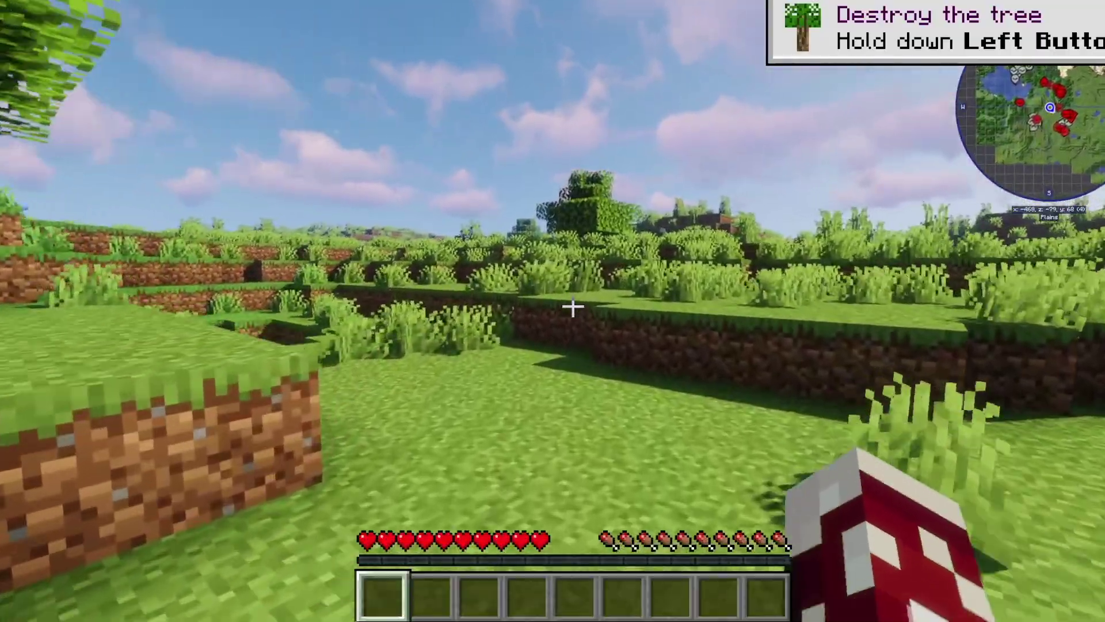